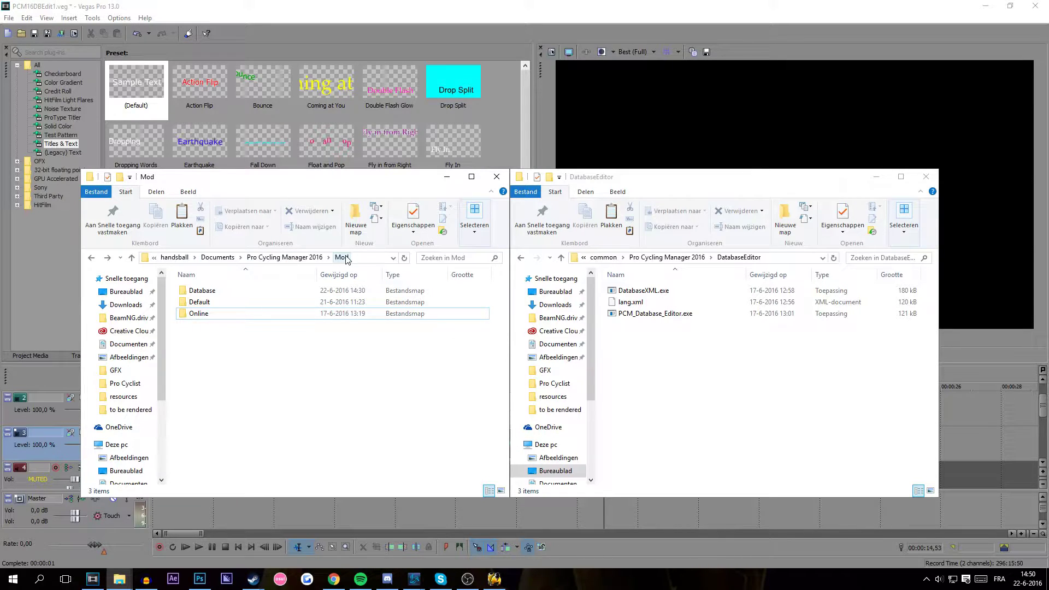
- Navigate via Documents to the Pro Cycling Manager 2016 Mod folder
click(284, 257)
click(246, 258)
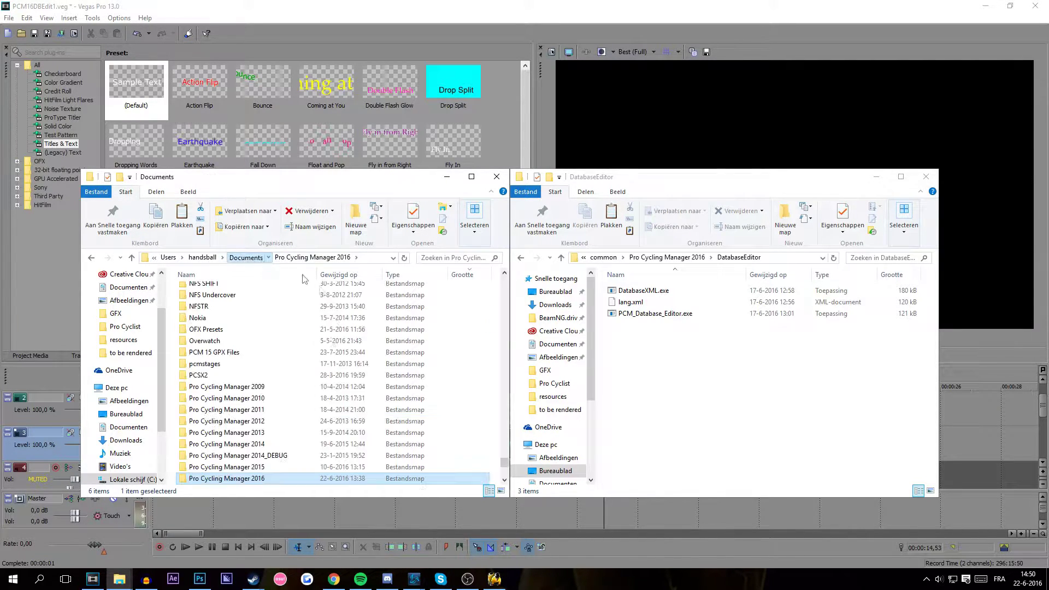
double_click(257, 478)
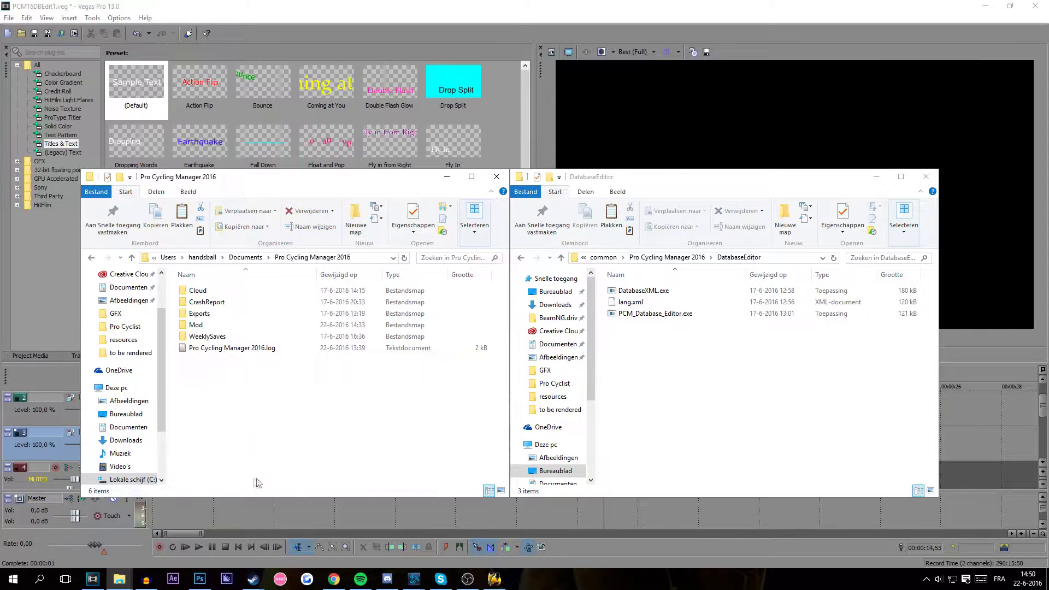
double_click(200, 327)
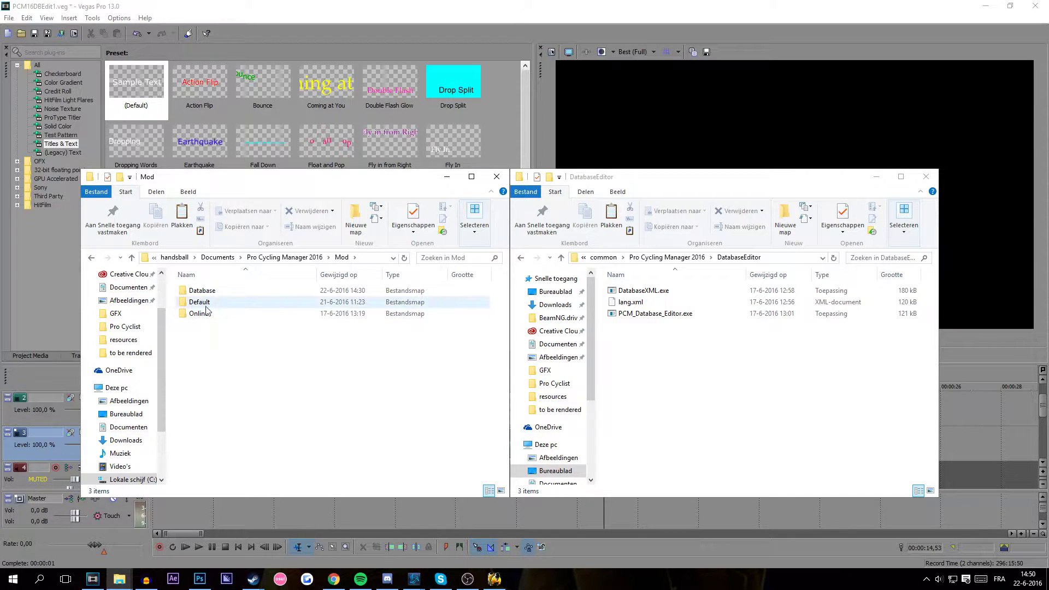
- Copy the Default pack folder and paste a duplicate into the Mod folder
mouse_move(207, 309)
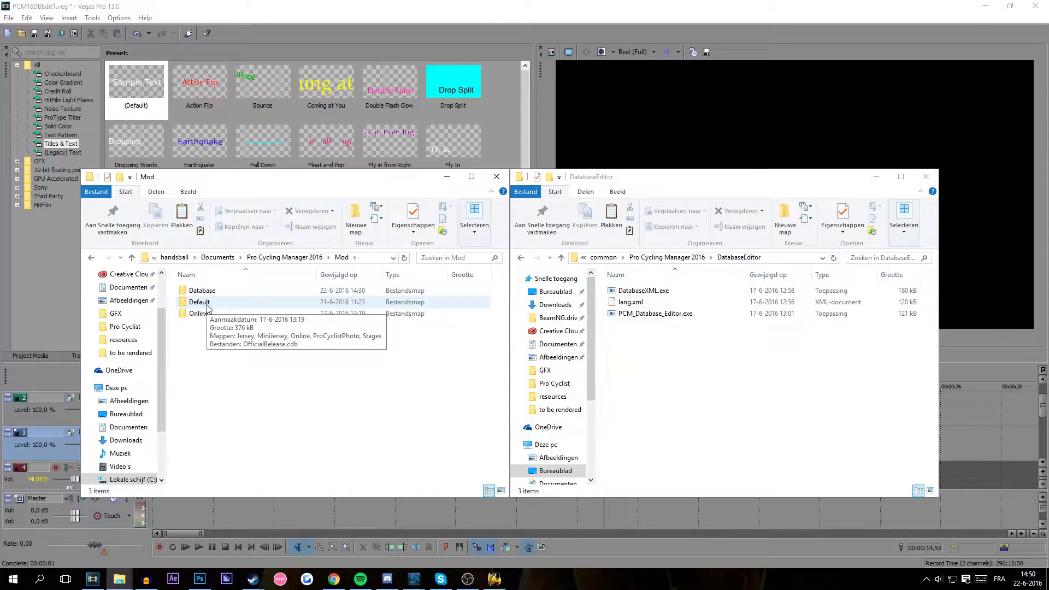
click(208, 307)
right_click(208, 307)
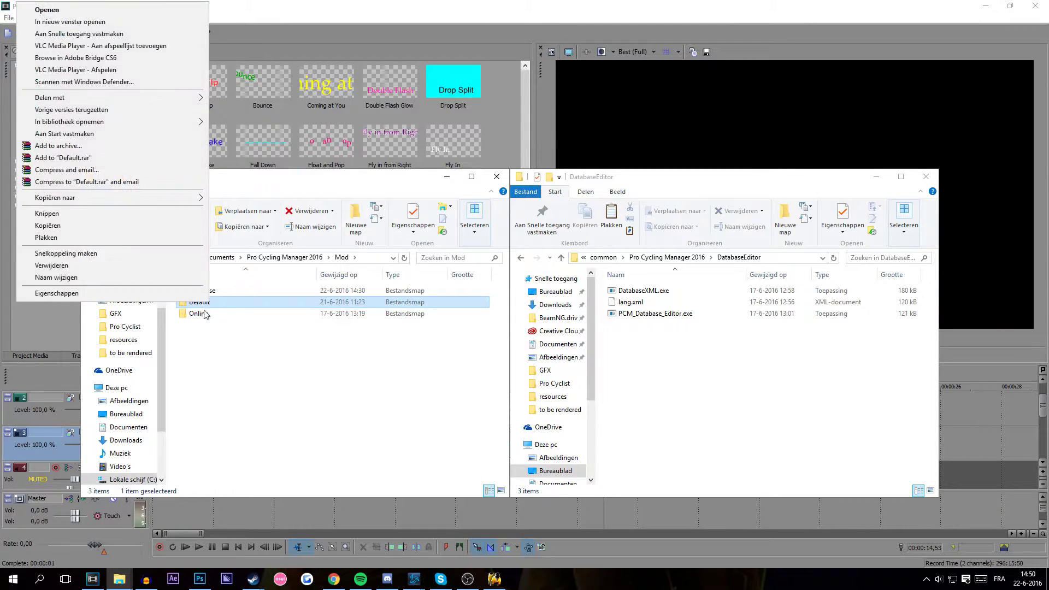
click(74, 229)
right_click(204, 363)
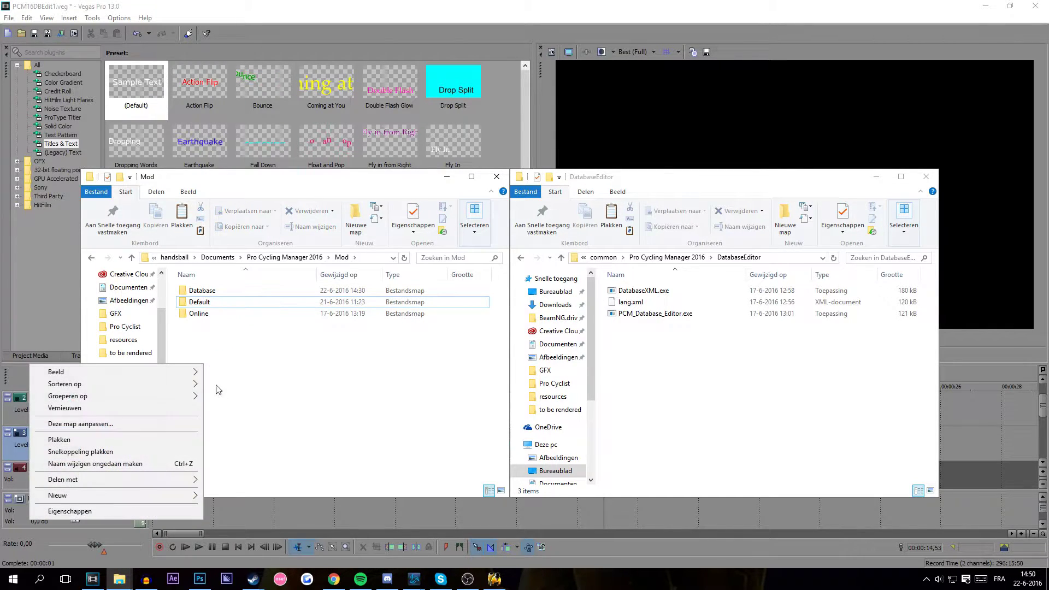
click(71, 439)
- Browse the Default folder and its Jersey subfolder, then return to Mod
double_click(204, 306)
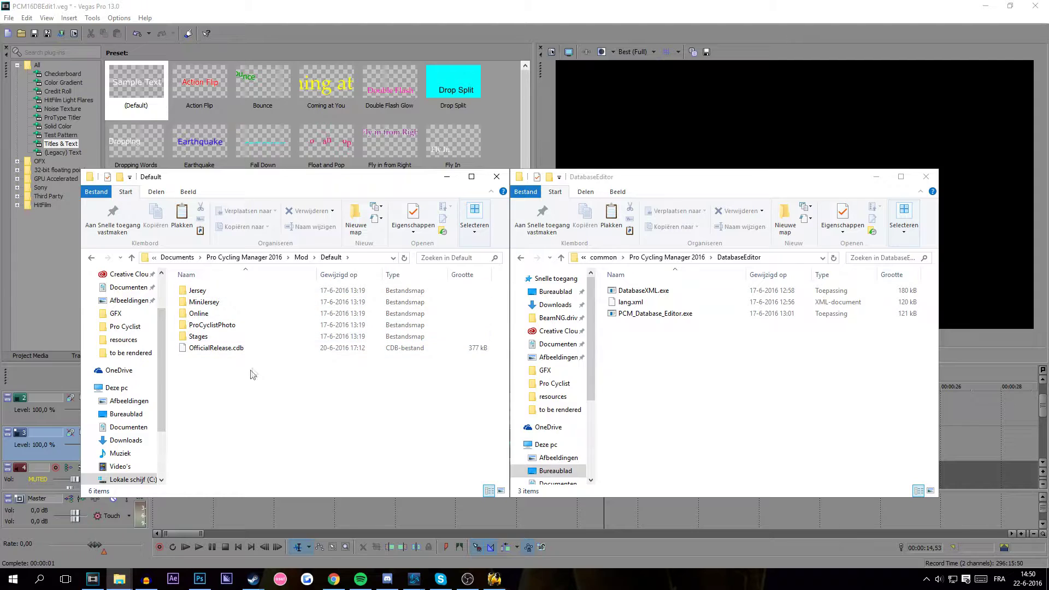
drag(225, 407, 211, 290)
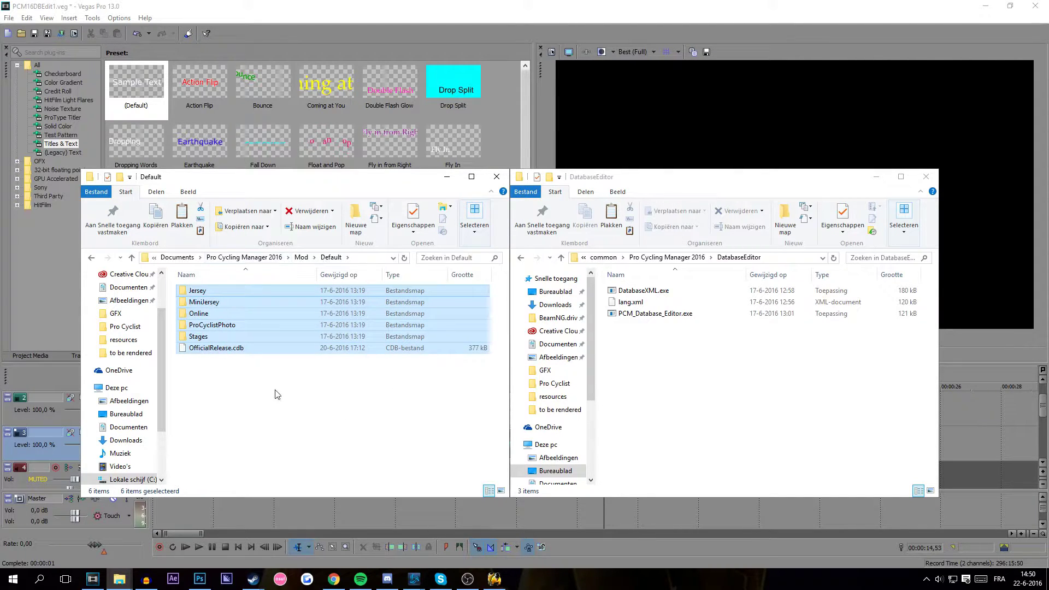
click(263, 404)
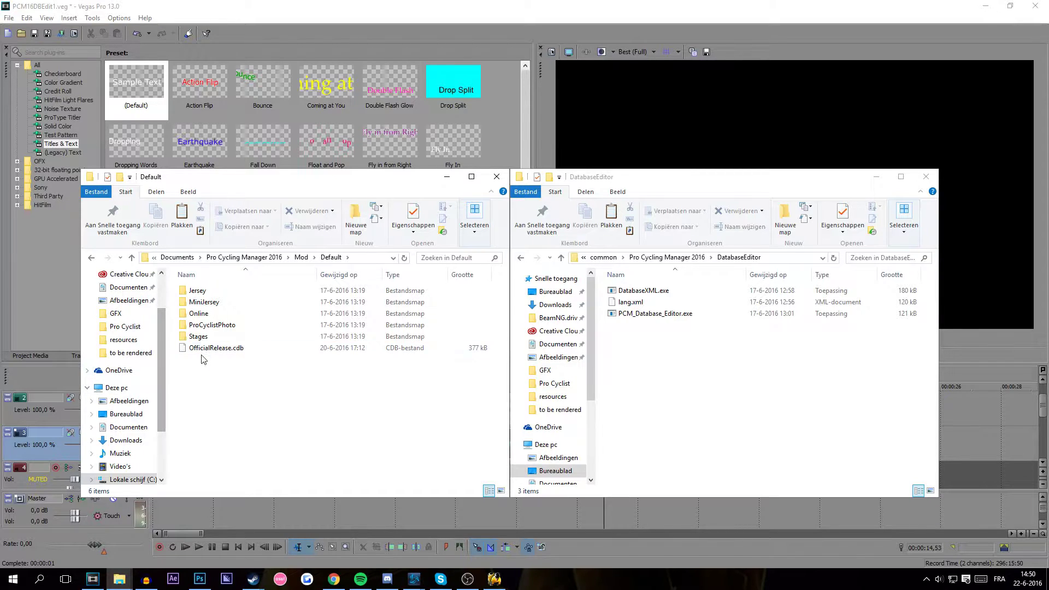
drag(163, 359, 166, 329)
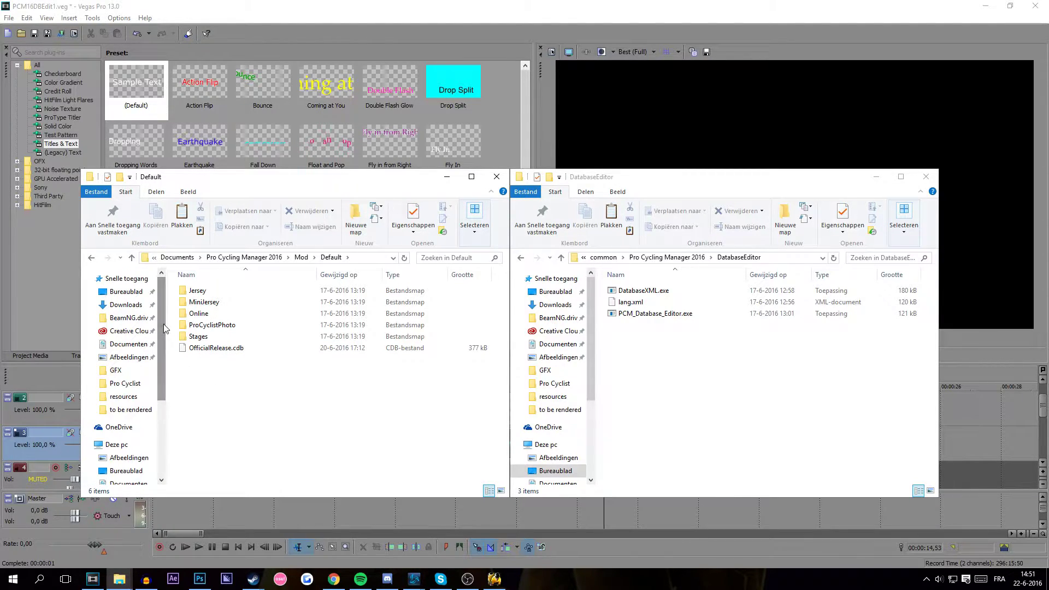
double_click(210, 292)
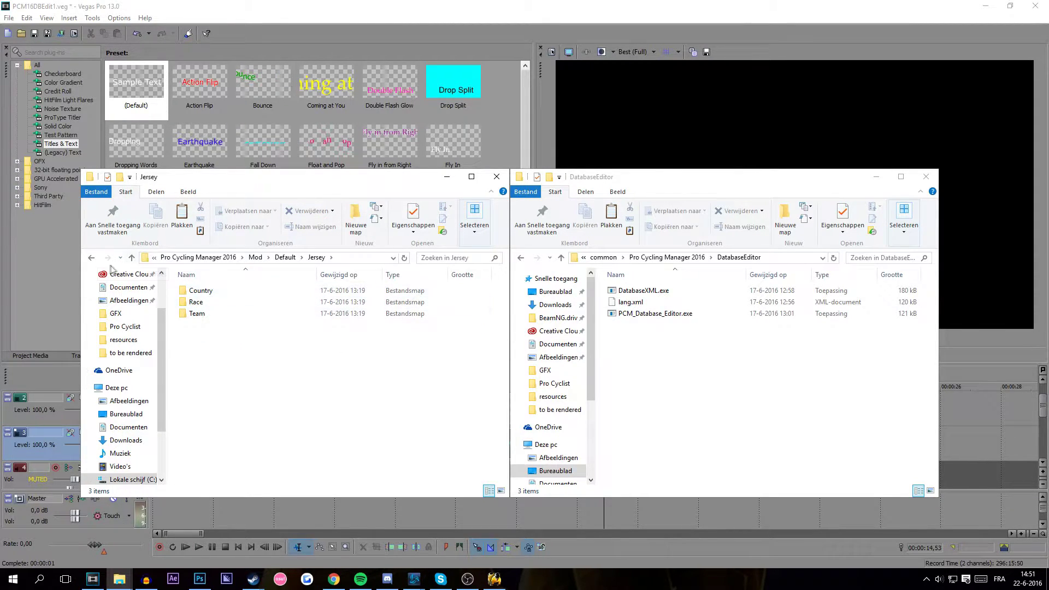
click(92, 262)
click(91, 262)
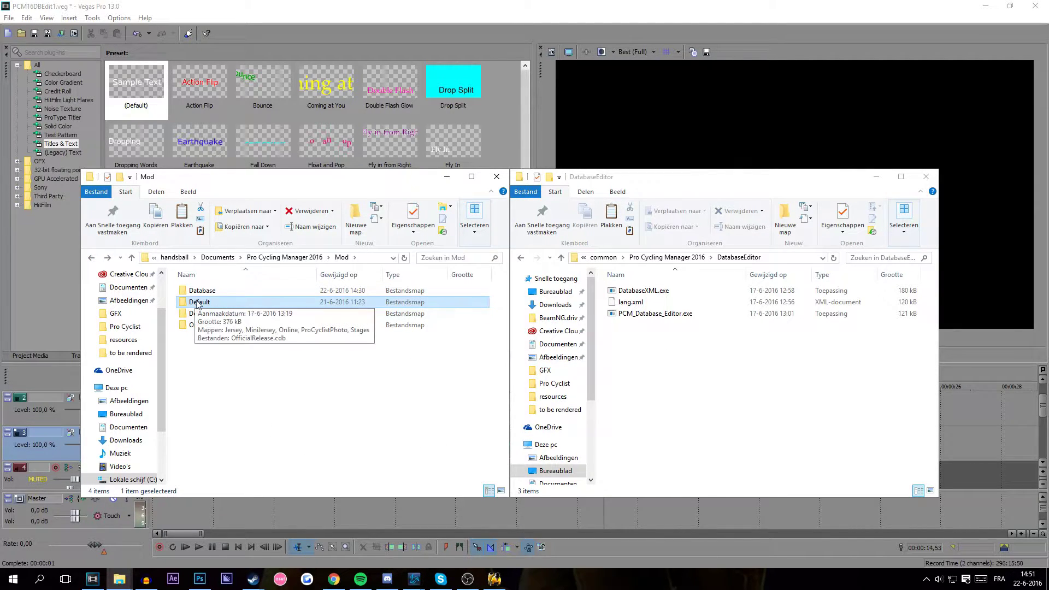
- Rename 'Default - kopie' to 'hbS DB', open it, and switch back to Pro Cycling Manager 2016
key(ctrl+c)
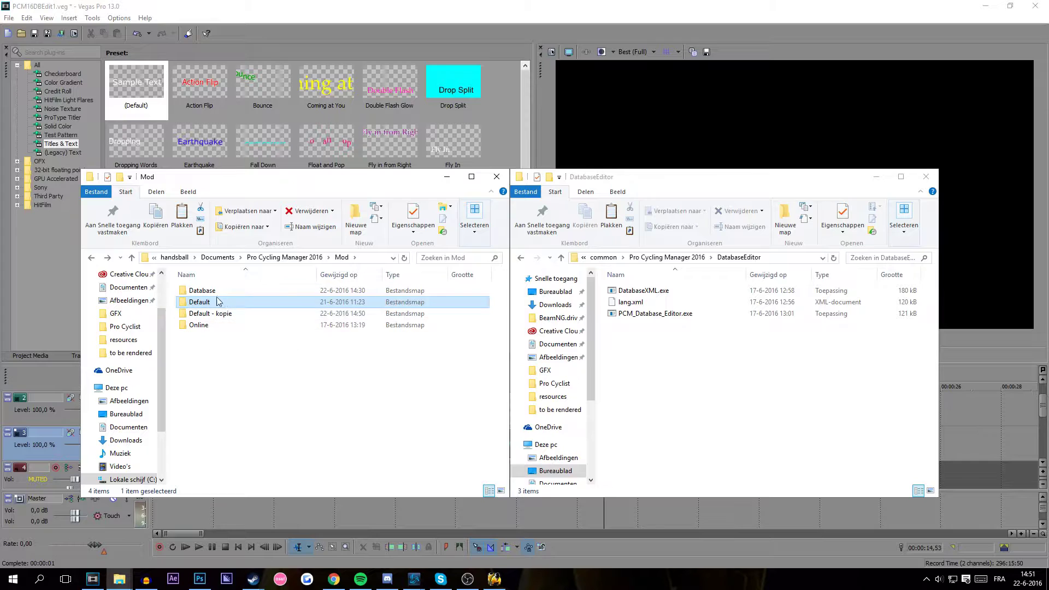
key(ctrl+v)
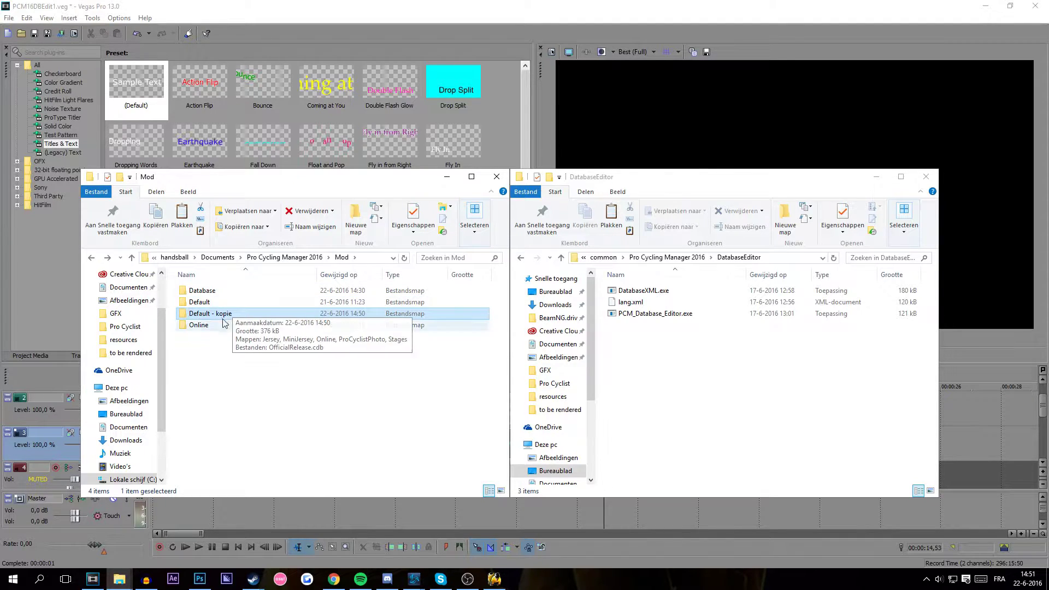
right_click(221, 313)
click(109, 292)
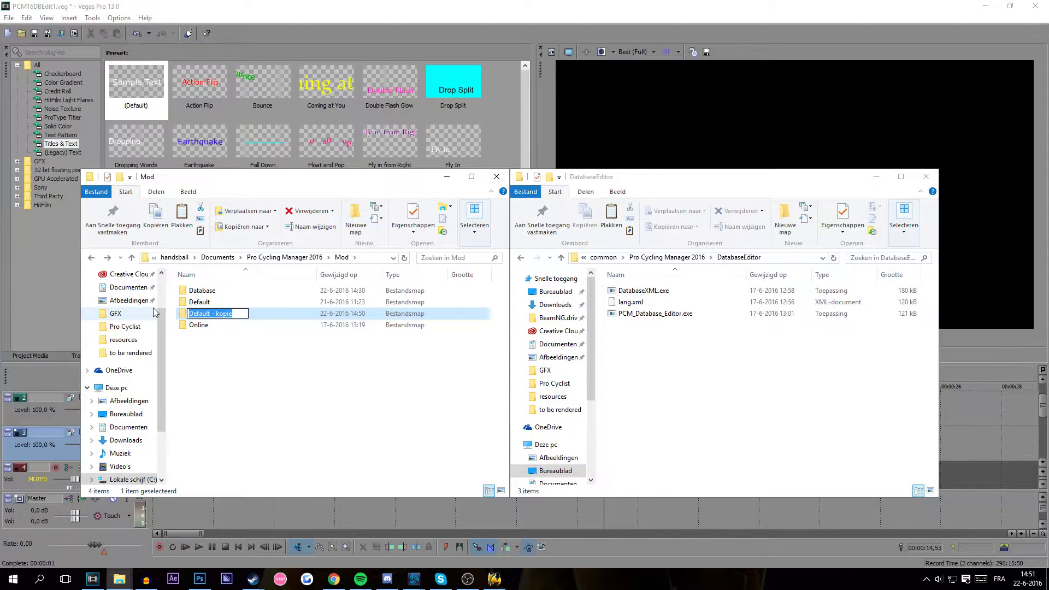
text(hbS D)
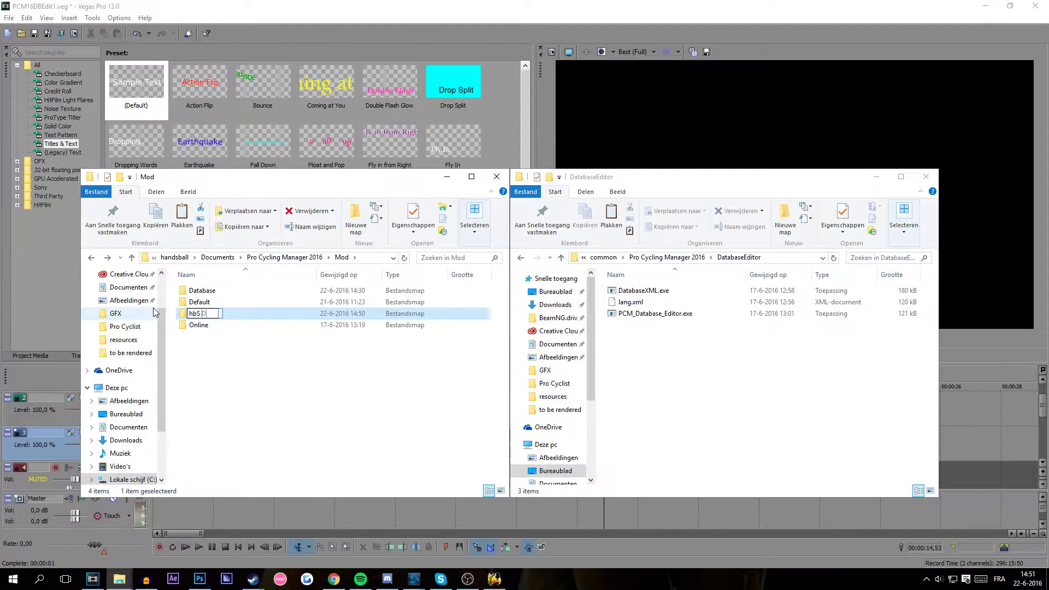
text(B)
key(Return)
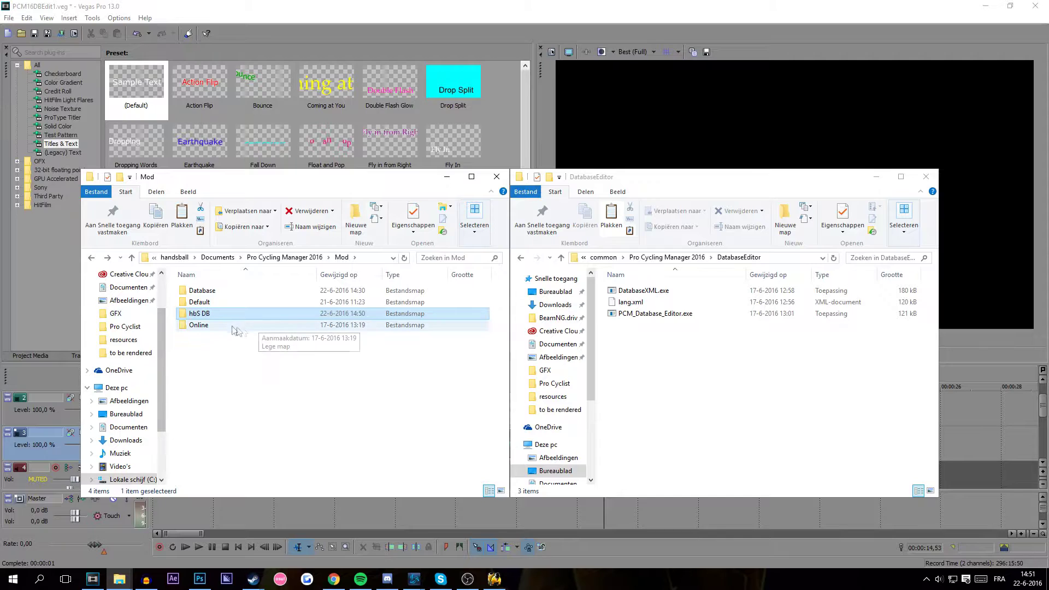
double_click(273, 313)
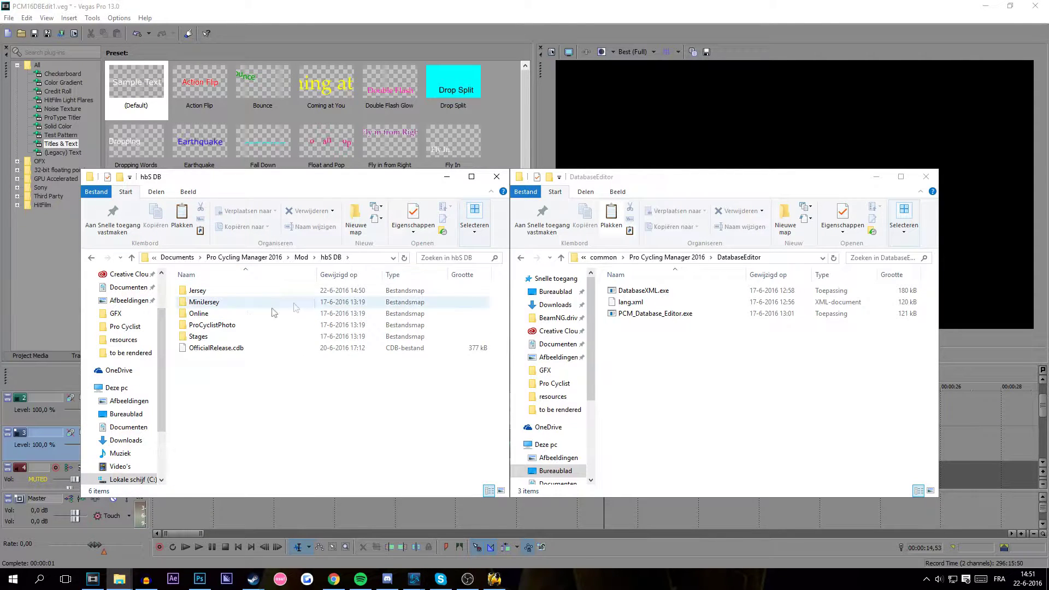
click(493, 579)
click(182, 158)
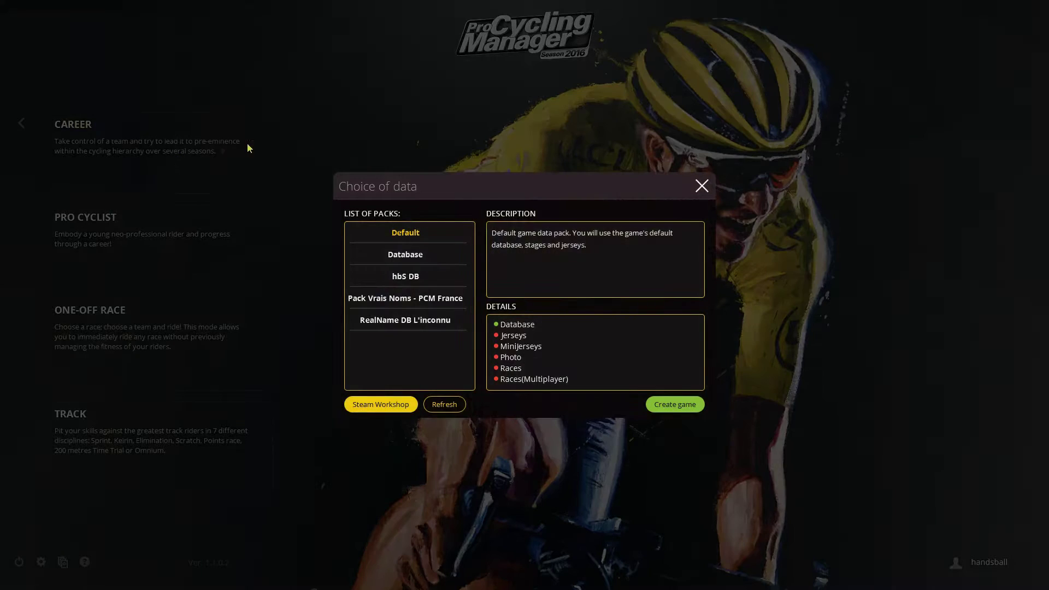
click(410, 280)
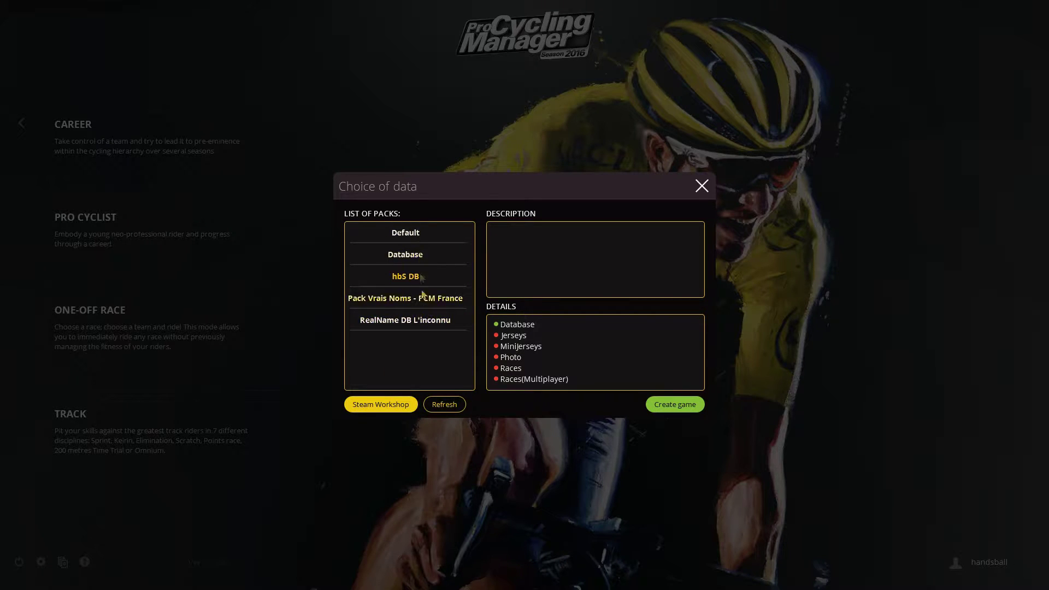
click(701, 186)
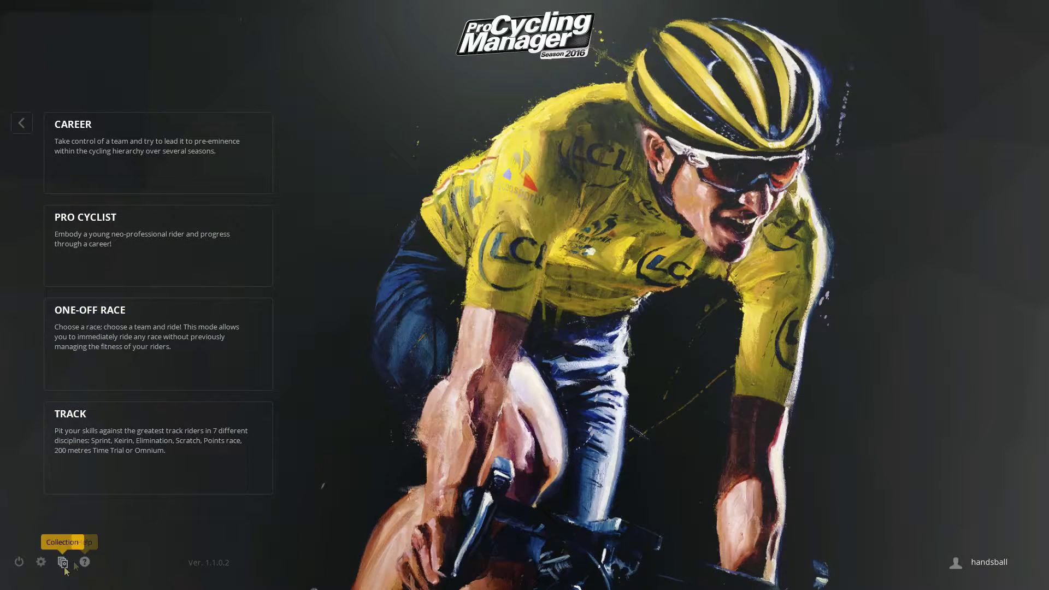
click(41, 563)
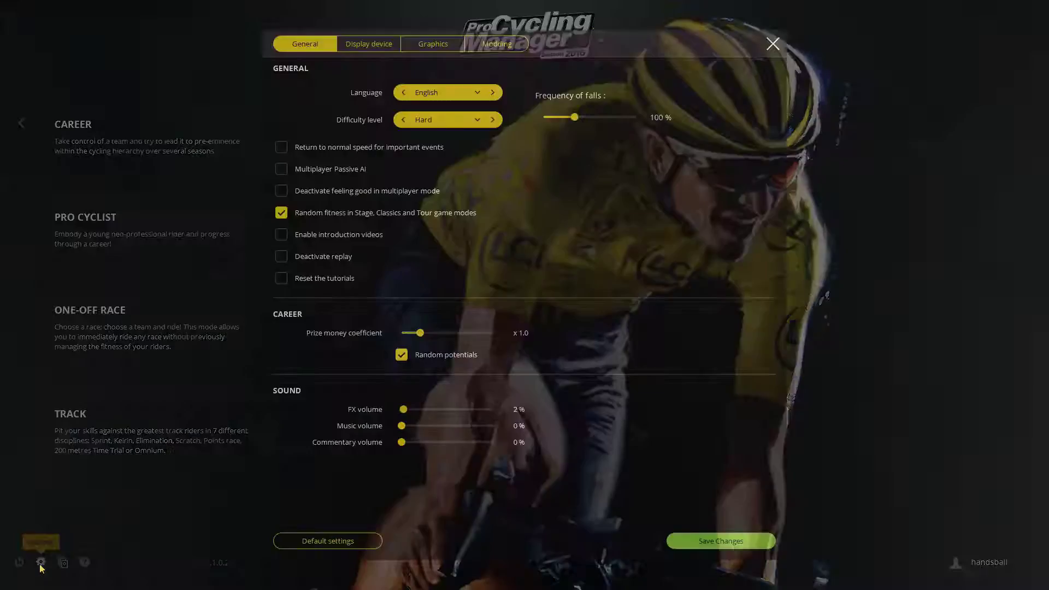
click(505, 47)
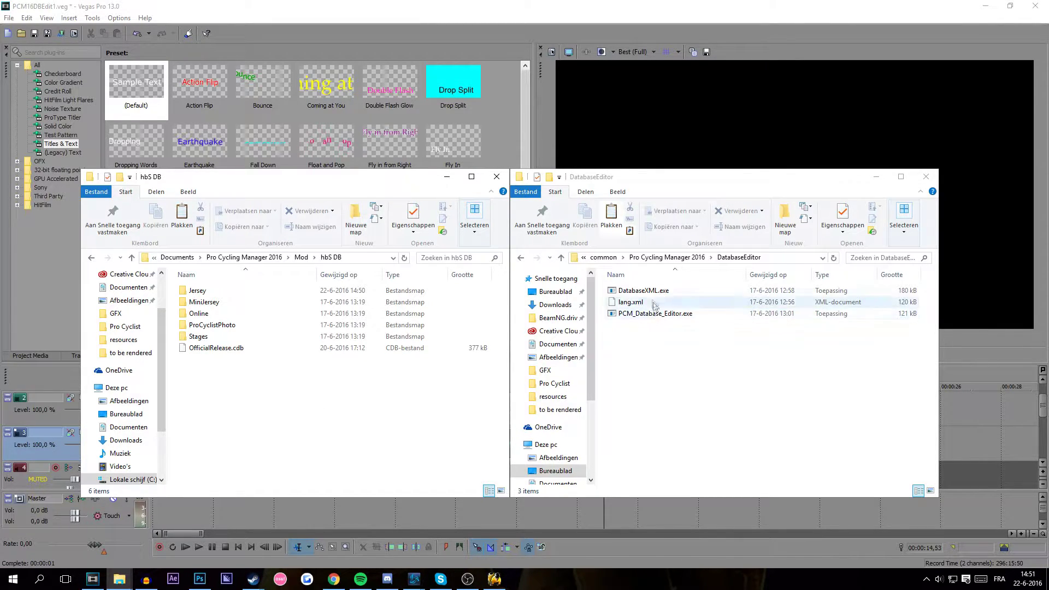
- Browse from Steam's common folder to the C: drive's Program Files (x86) folder
click(603, 257)
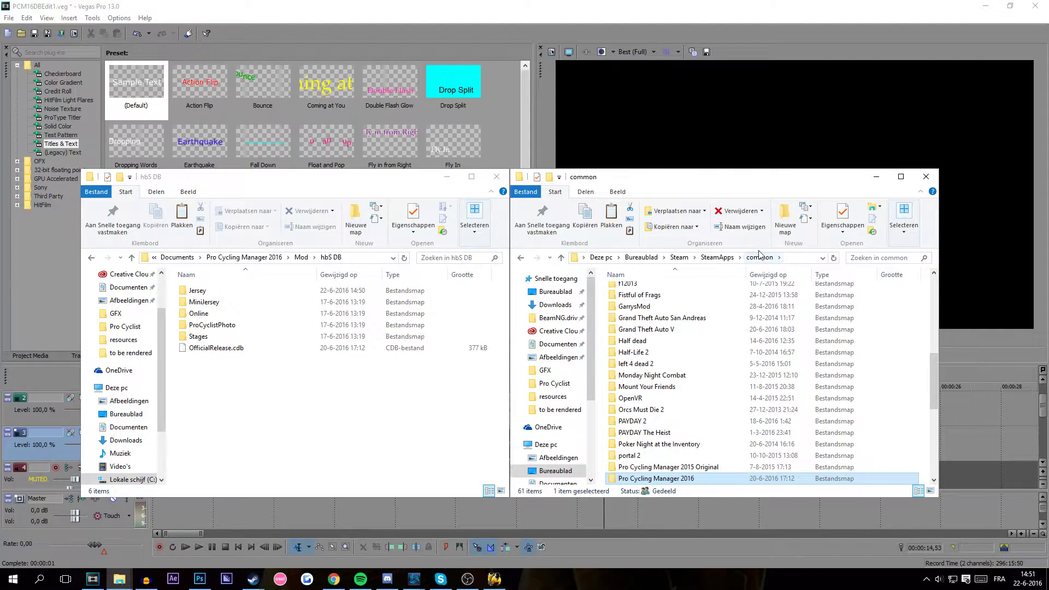
scroll(552, 413, down, 2)
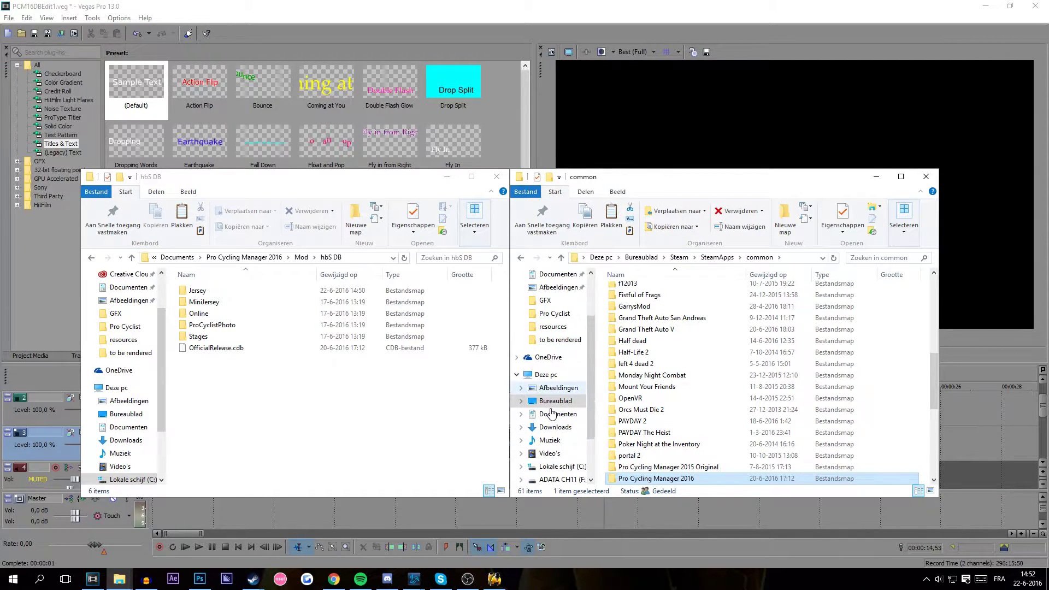
scroll(552, 413, down, 2)
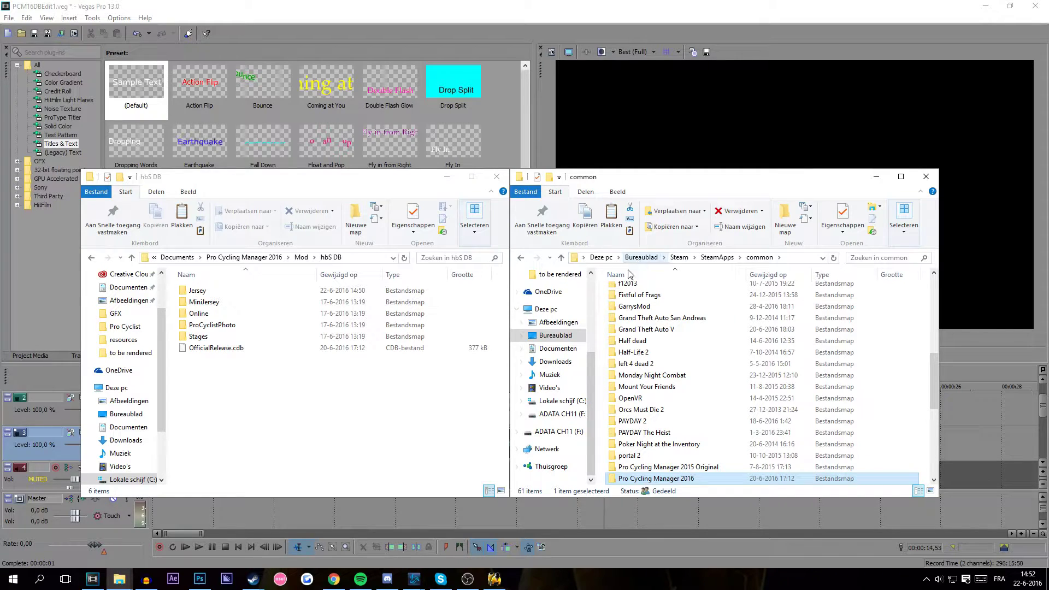
click(560, 401)
scroll(694, 442, down, 4)
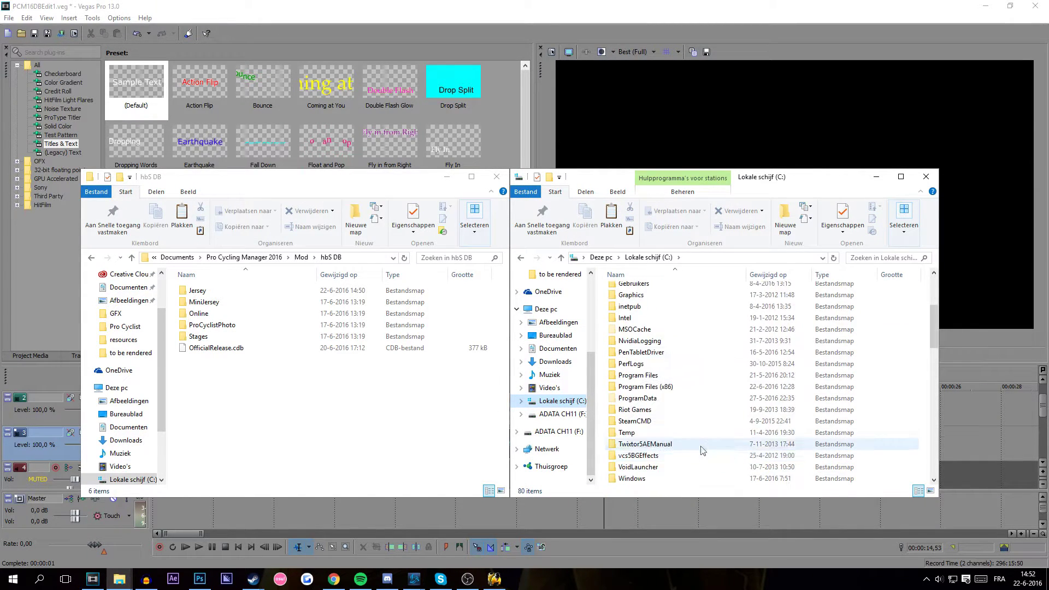
double_click(660, 387)
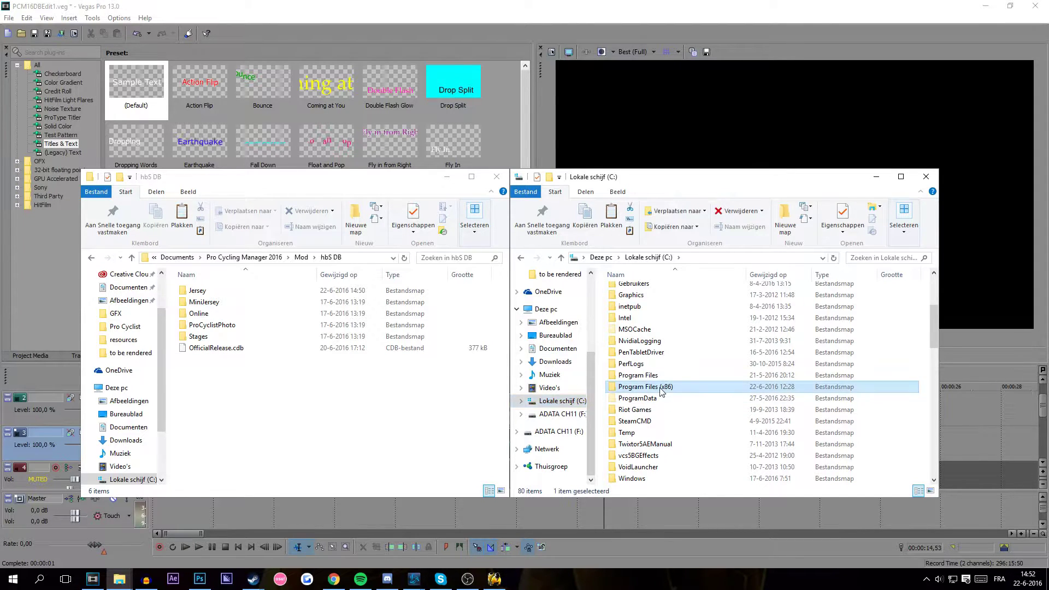
scroll(661, 393, down, 20)
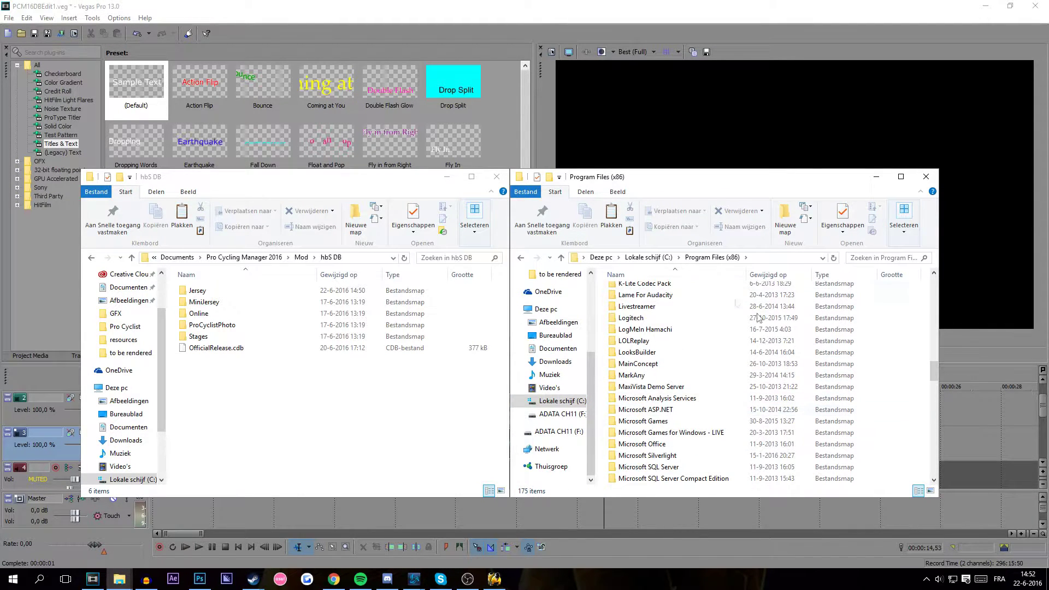
scroll(661, 404, down, 15)
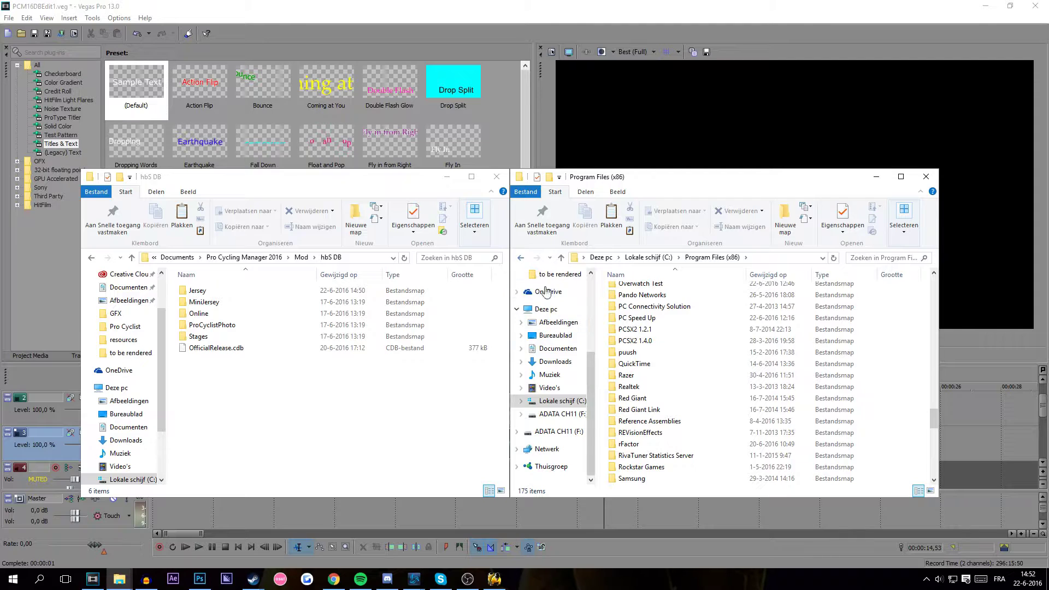
scroll(552, 350, up, 4)
- Return to the Steam folder and open SteamApps > common > Pro Cycling Manager 2016
click(520, 259)
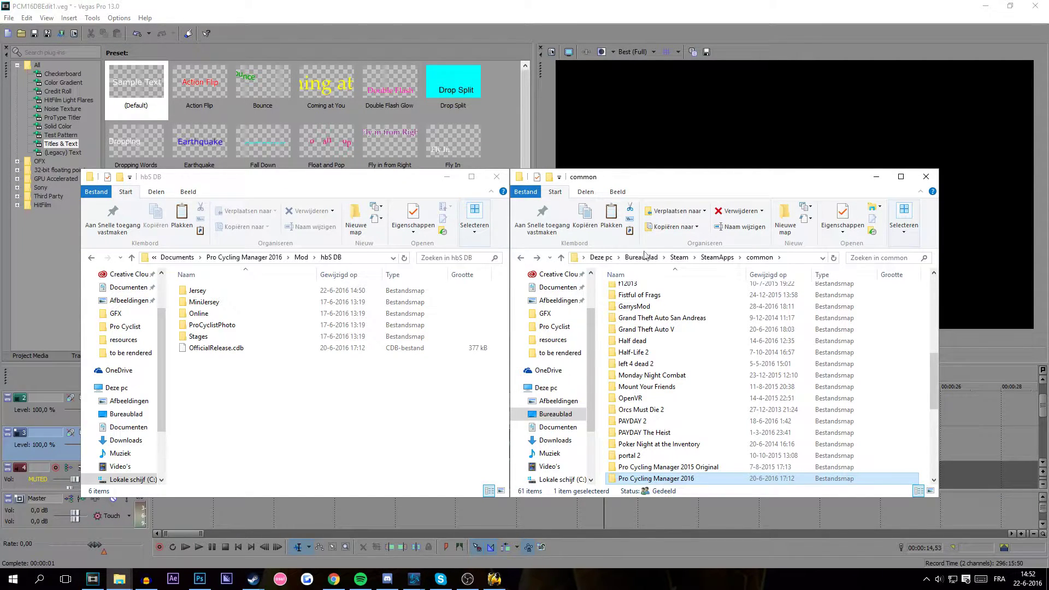
click(678, 257)
scroll(644, 454, up, 4)
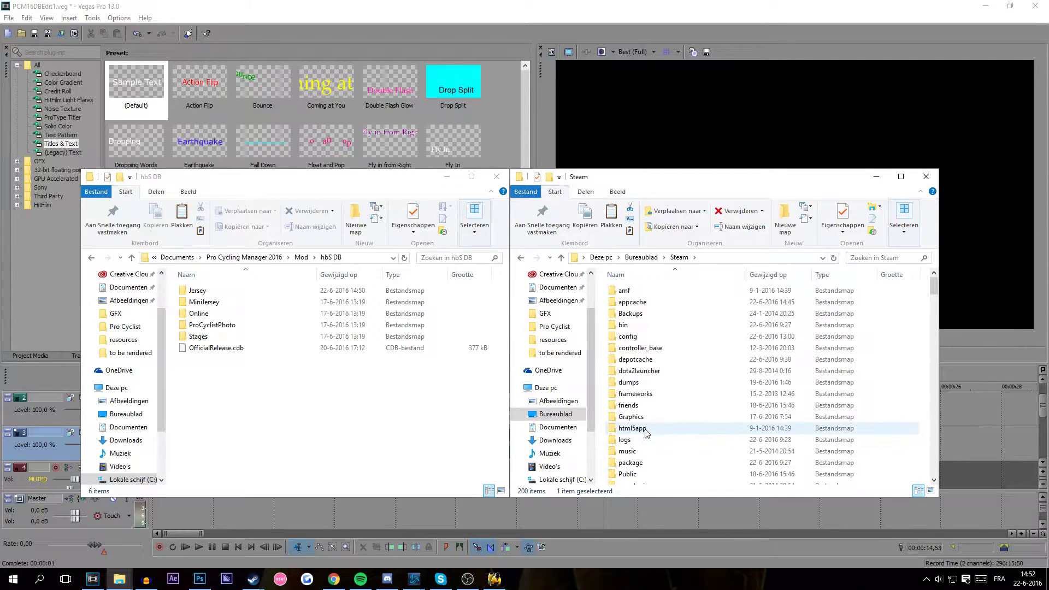
scroll(646, 432, down, 3)
double_click(646, 432)
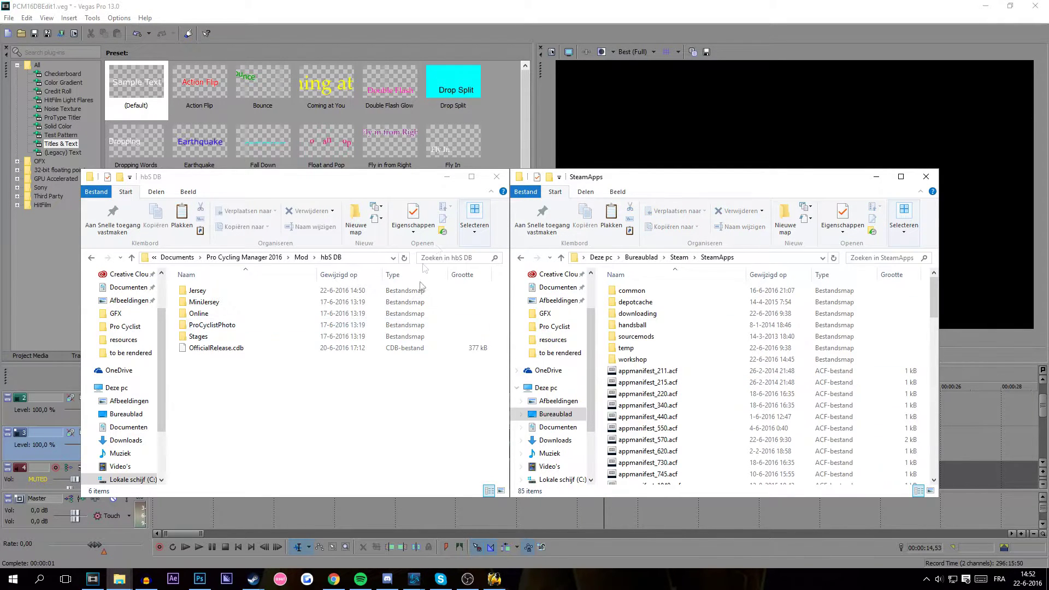
double_click(649, 290)
scroll(679, 303, down, 12)
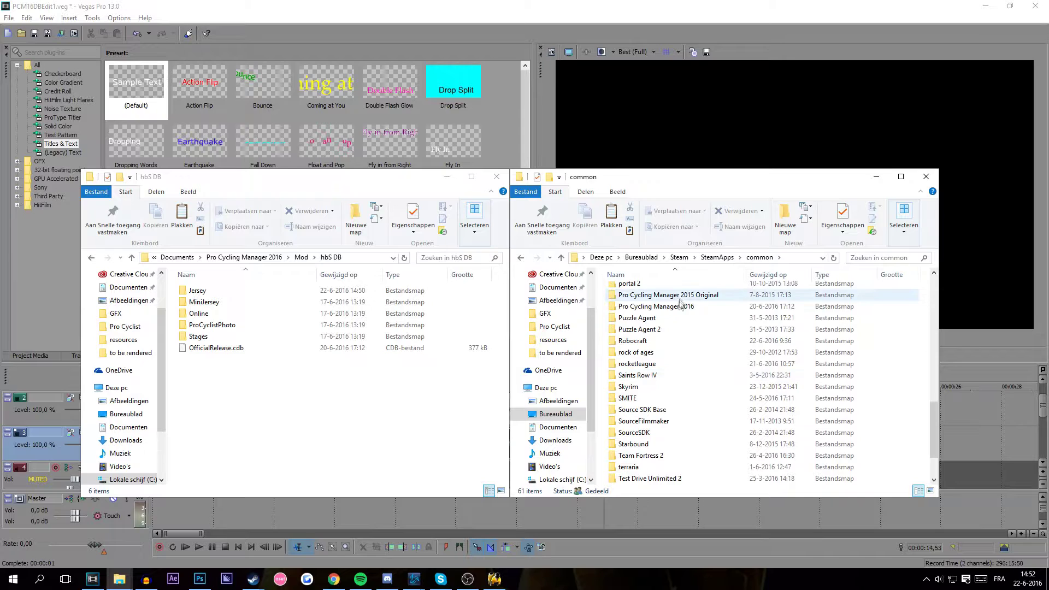
double_click(680, 304)
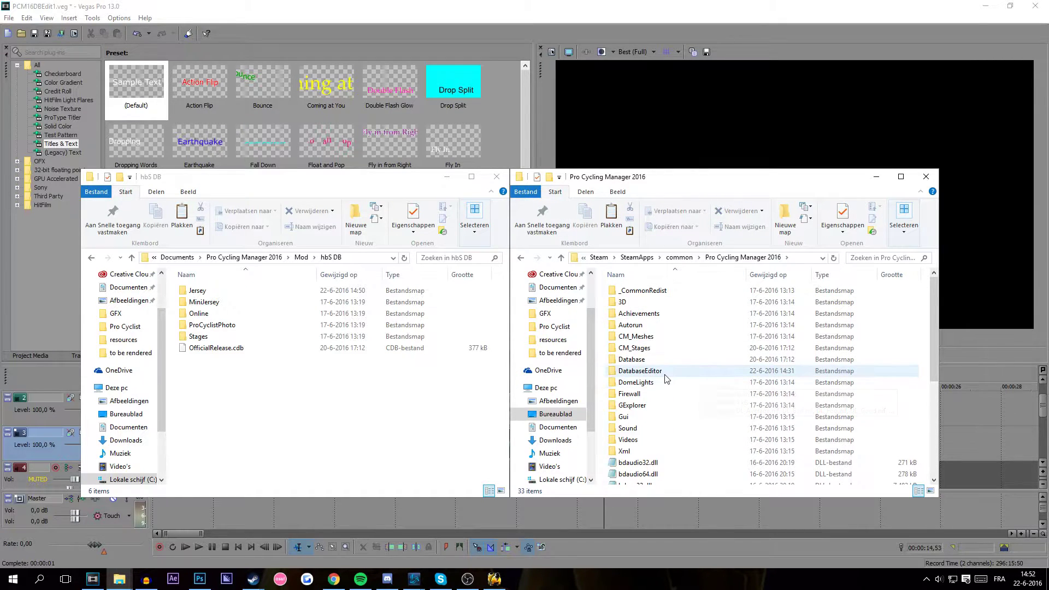
- Open DatabaseEditor and run PCM_Database_Editor.exe as administrator
double_click(640, 371)
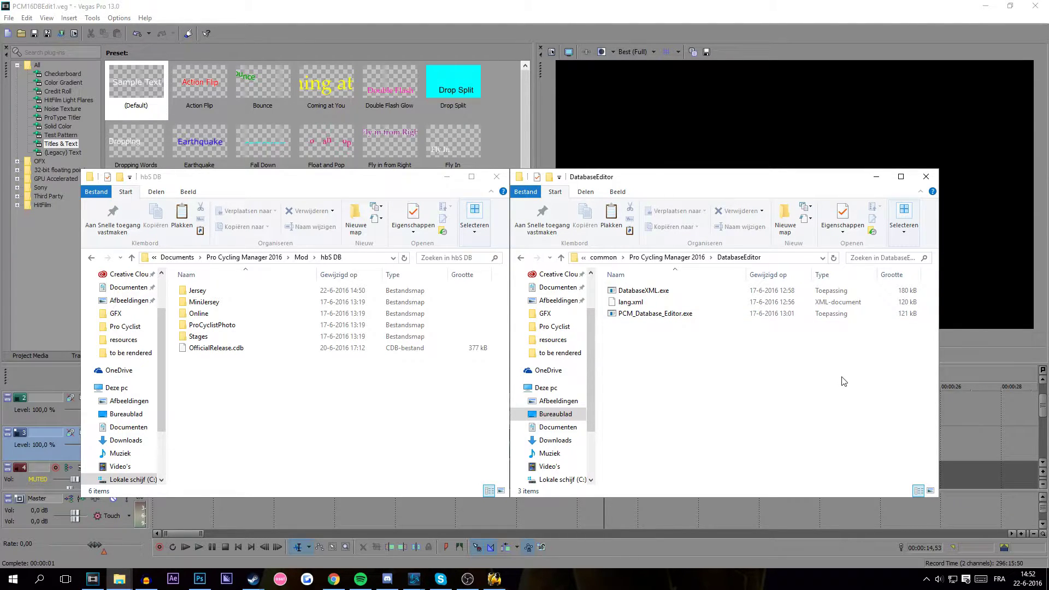
drag(875, 380, 695, 312)
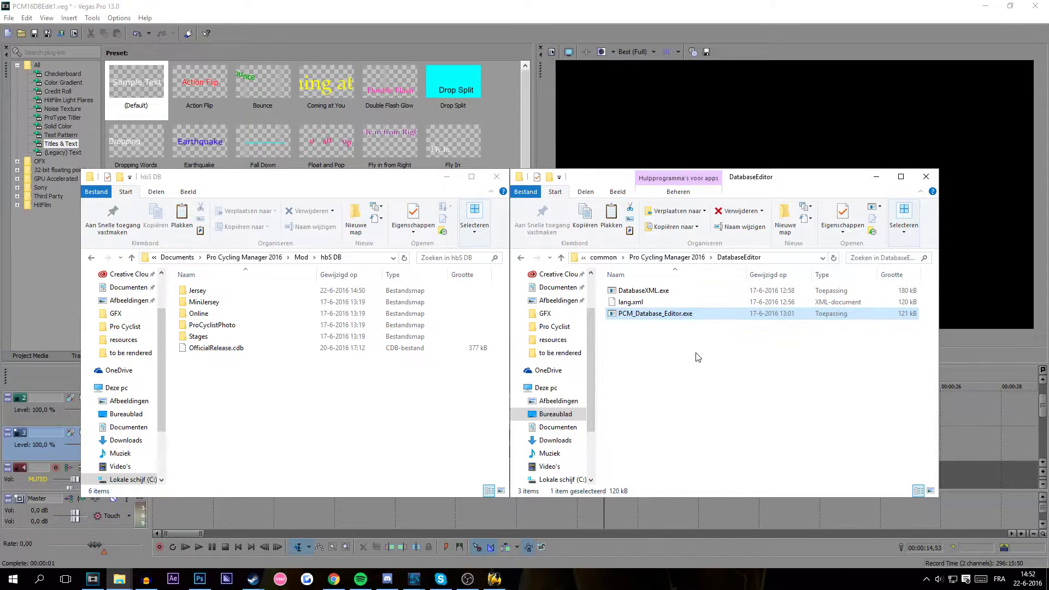
click(695, 365)
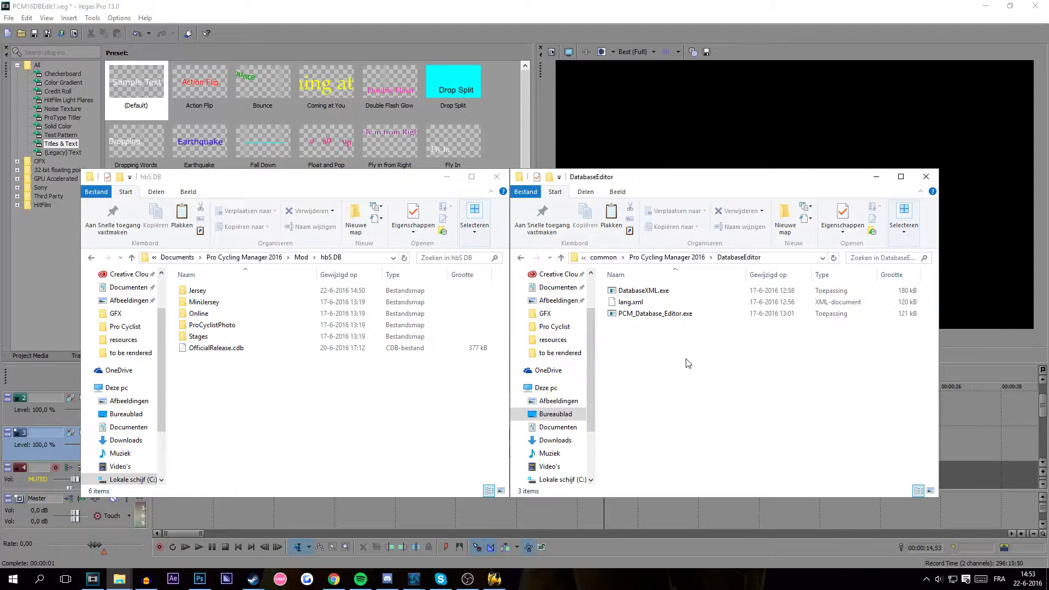
click(643, 318)
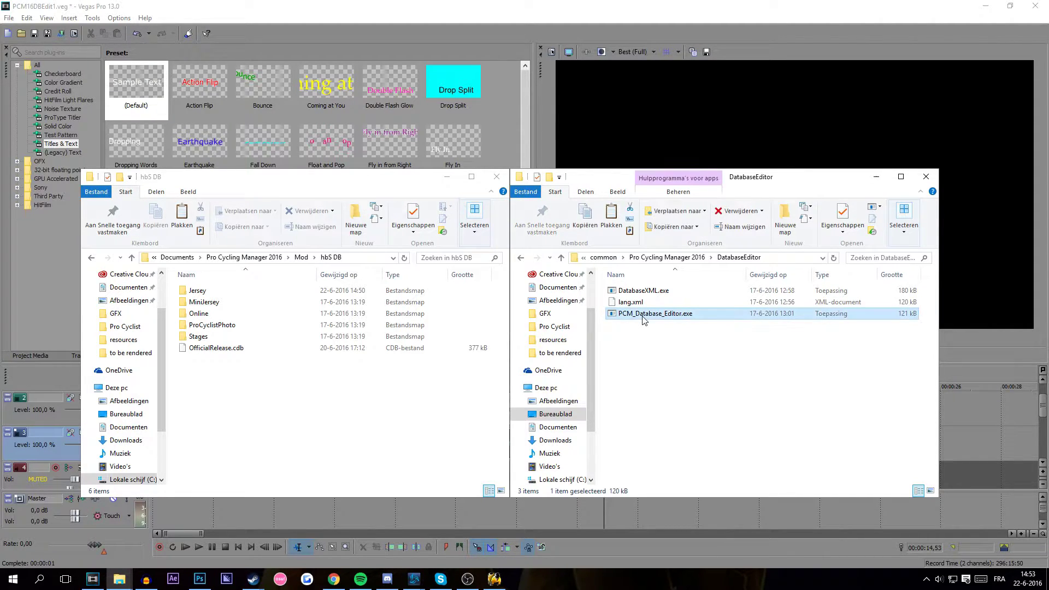
right_click(644, 319)
click(480, 64)
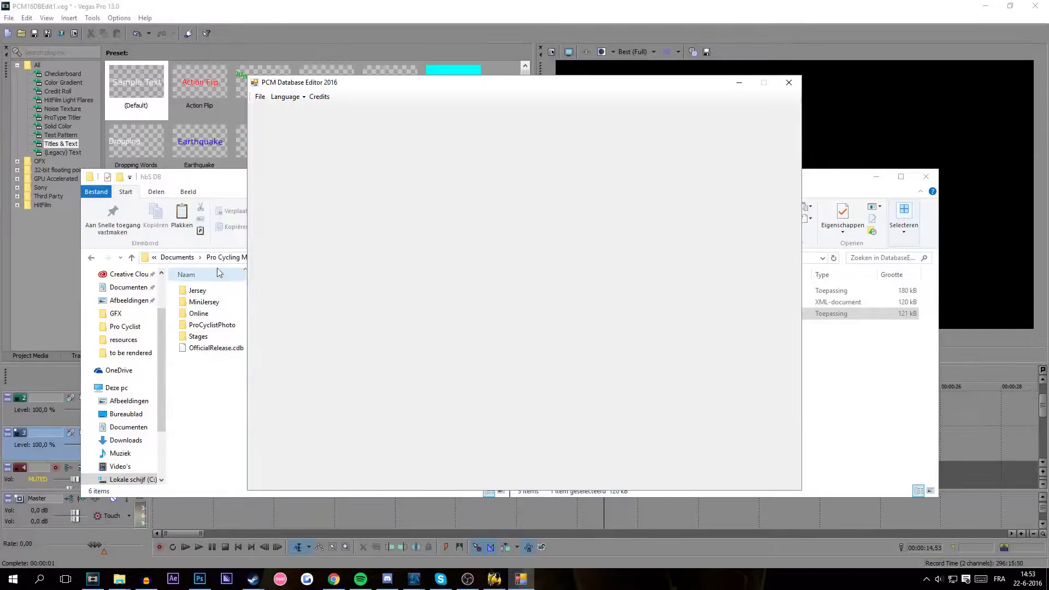
- From the editor's File menu, choose to open a CDB file
click(260, 97)
click(261, 97)
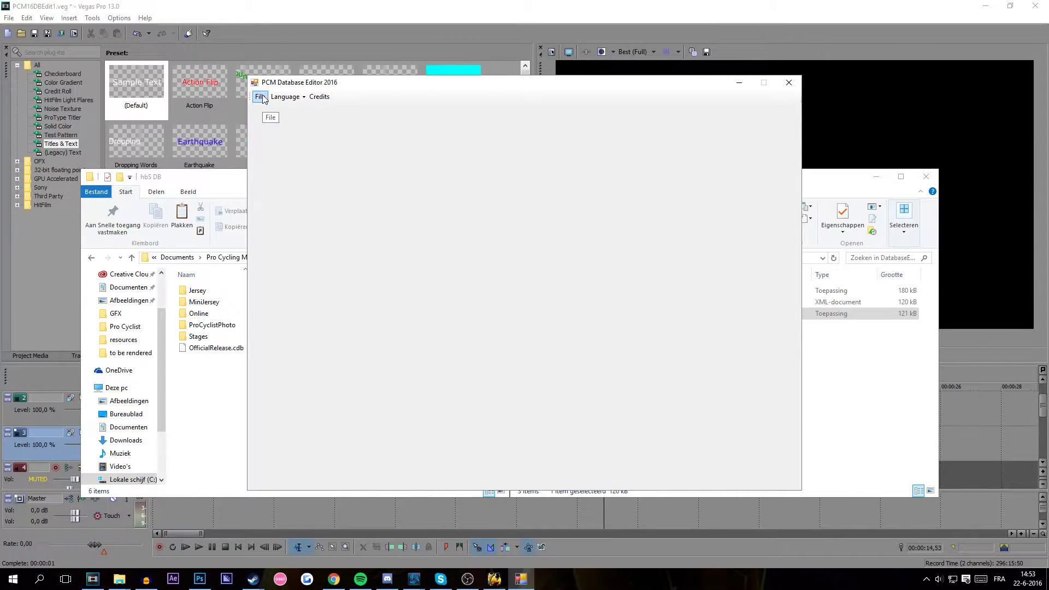
click(261, 96)
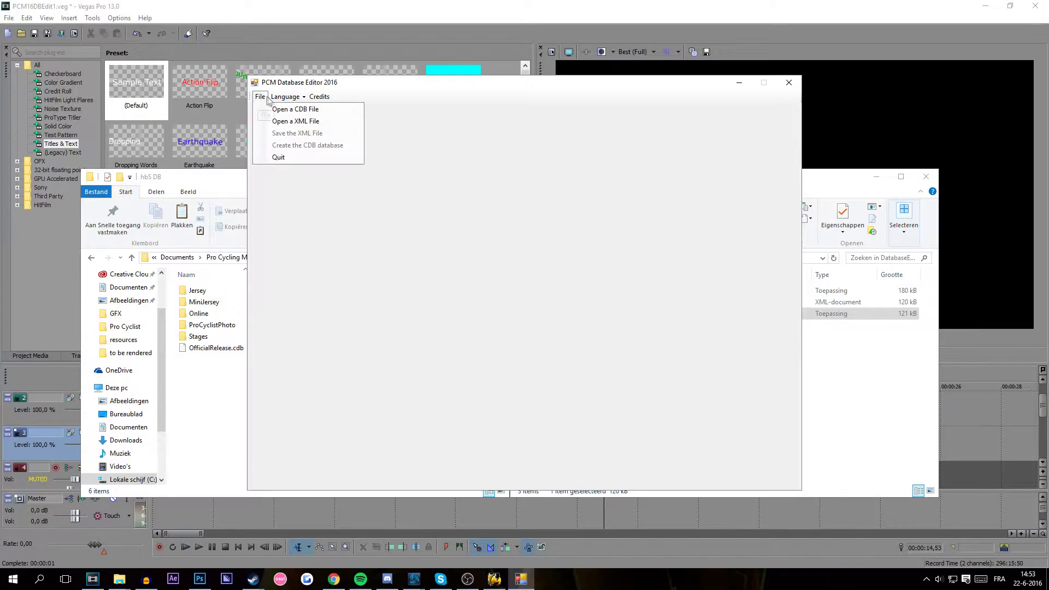
click(261, 96)
click(260, 97)
click(295, 109)
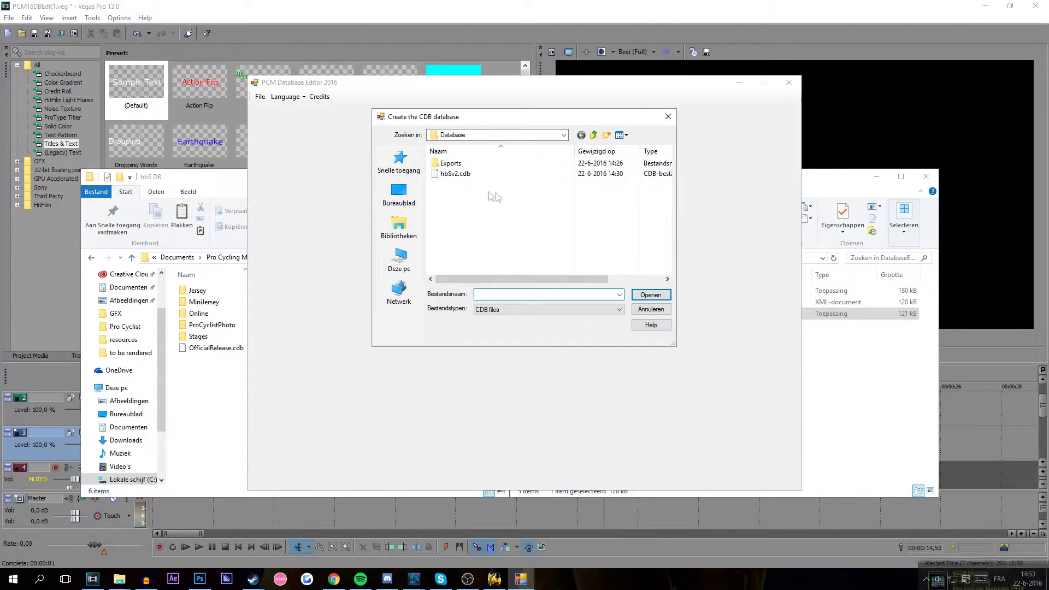
- Open OfficialRelease.cdb from Documents\Pro Cycling Manager 2016\Mod\hbS DB, overwriting export.xml
click(594, 136)
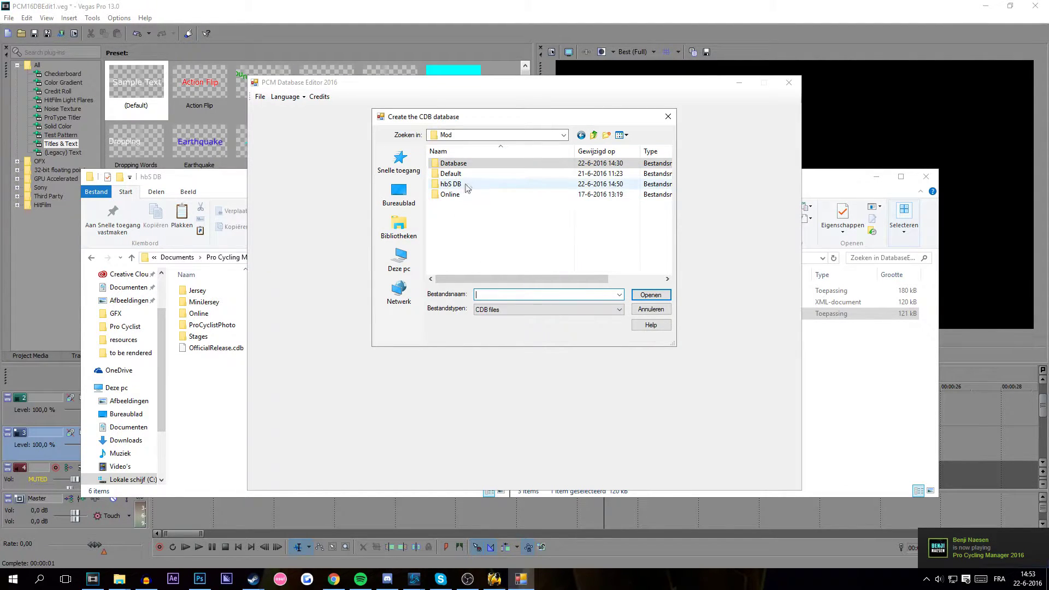
click(594, 135)
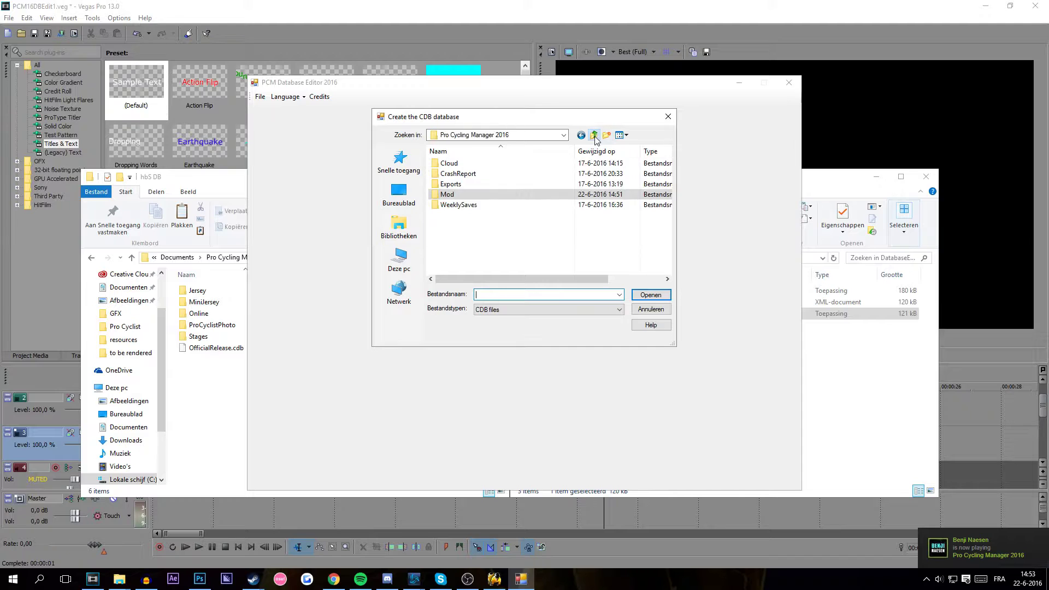
click(594, 134)
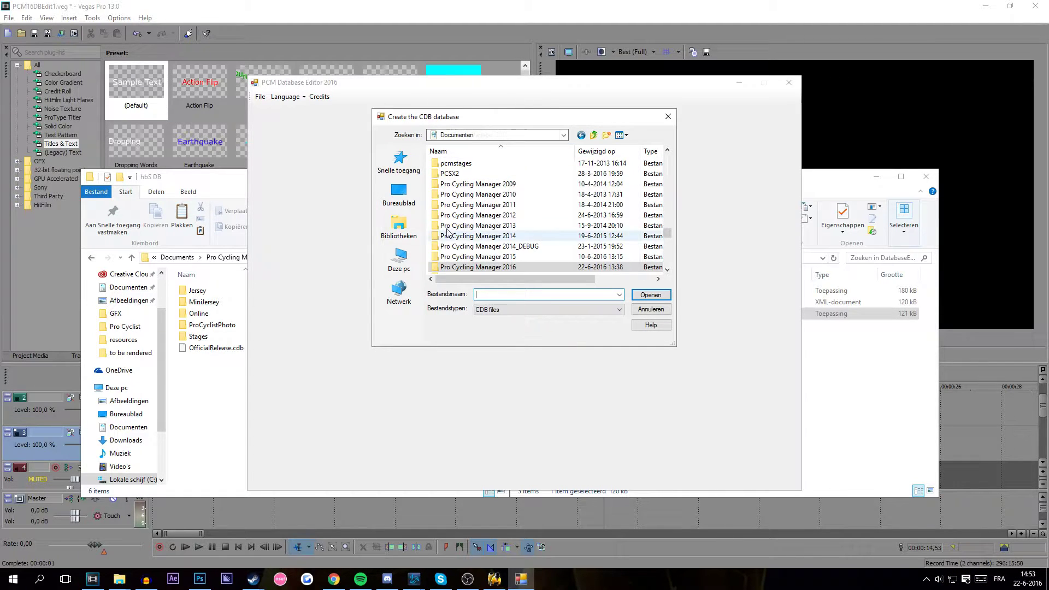
double_click(480, 268)
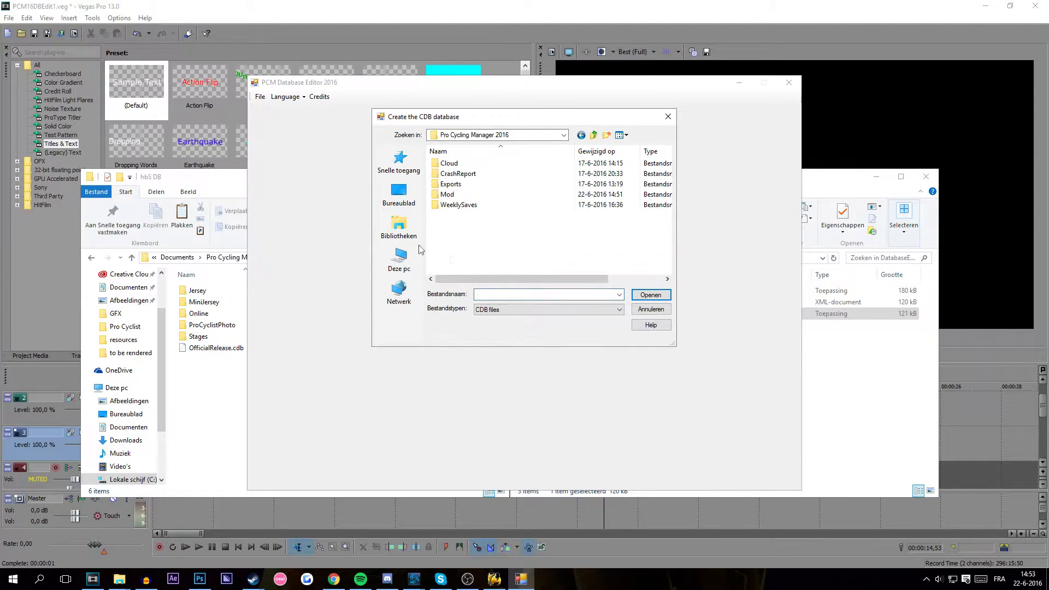
double_click(451, 194)
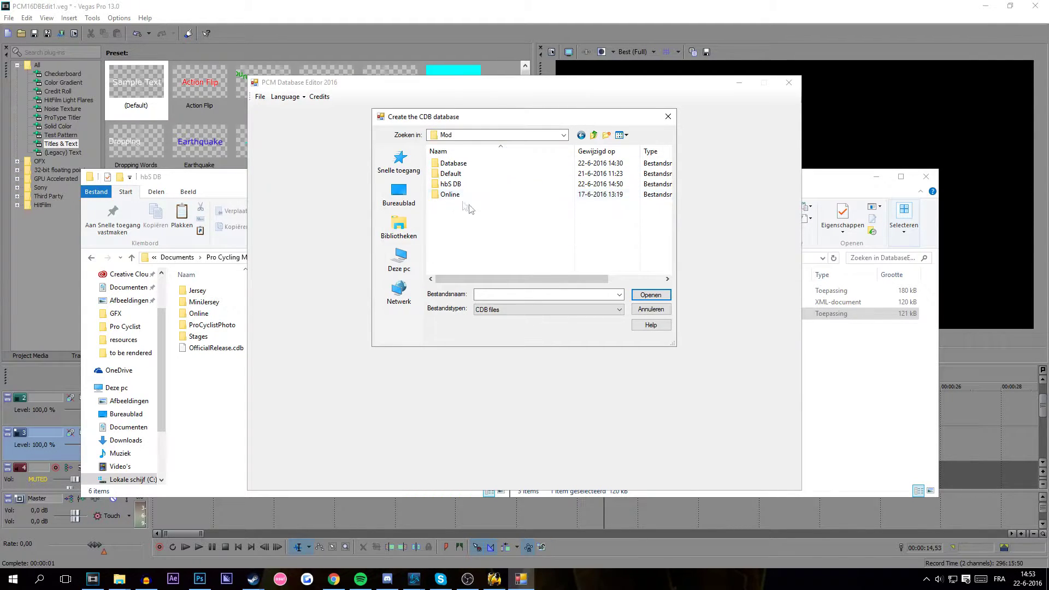
double_click(459, 185)
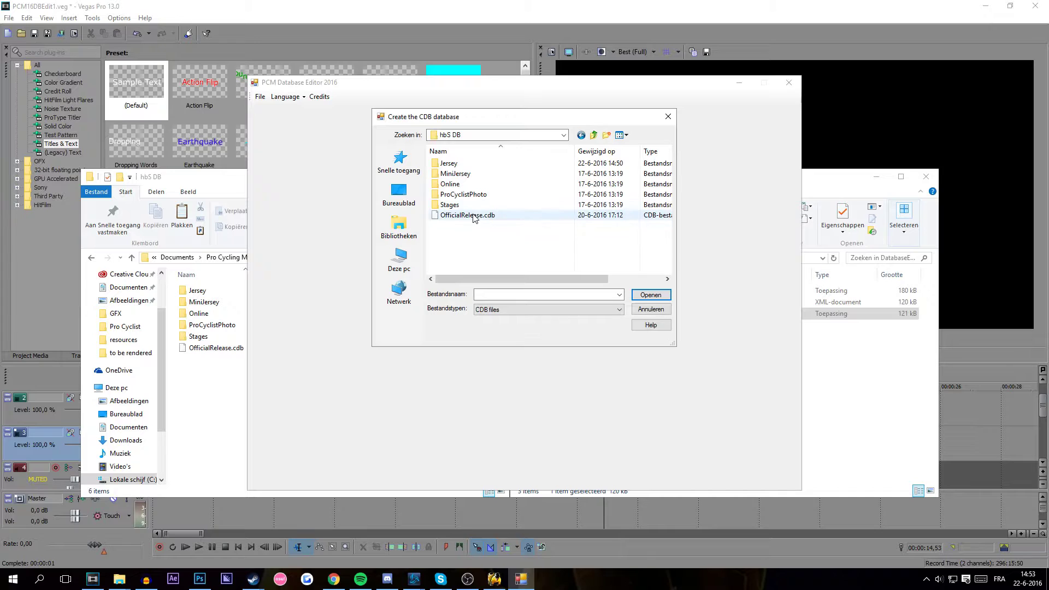
click(467, 214)
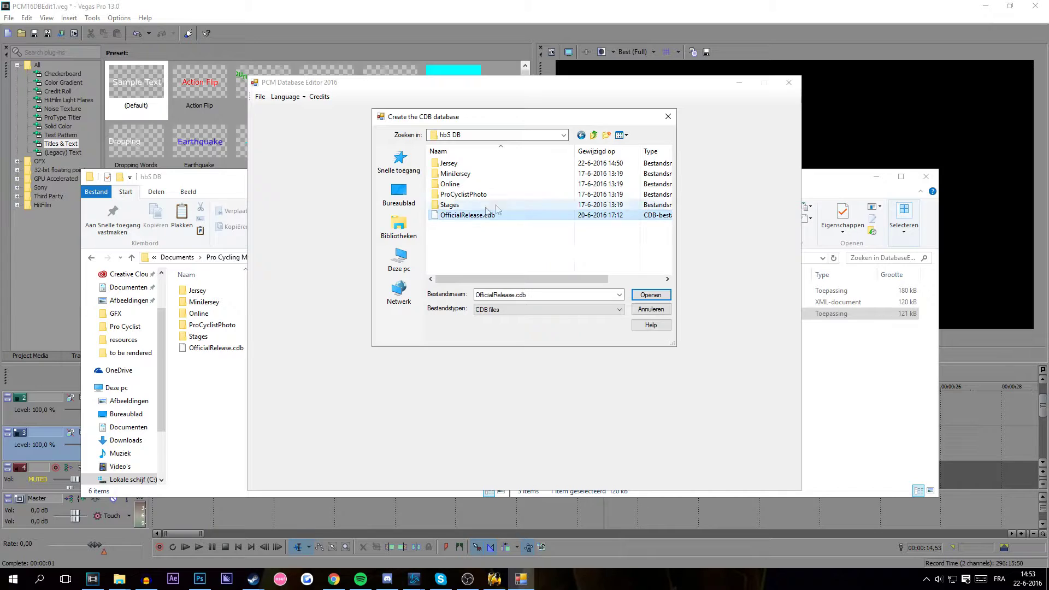
click(650, 296)
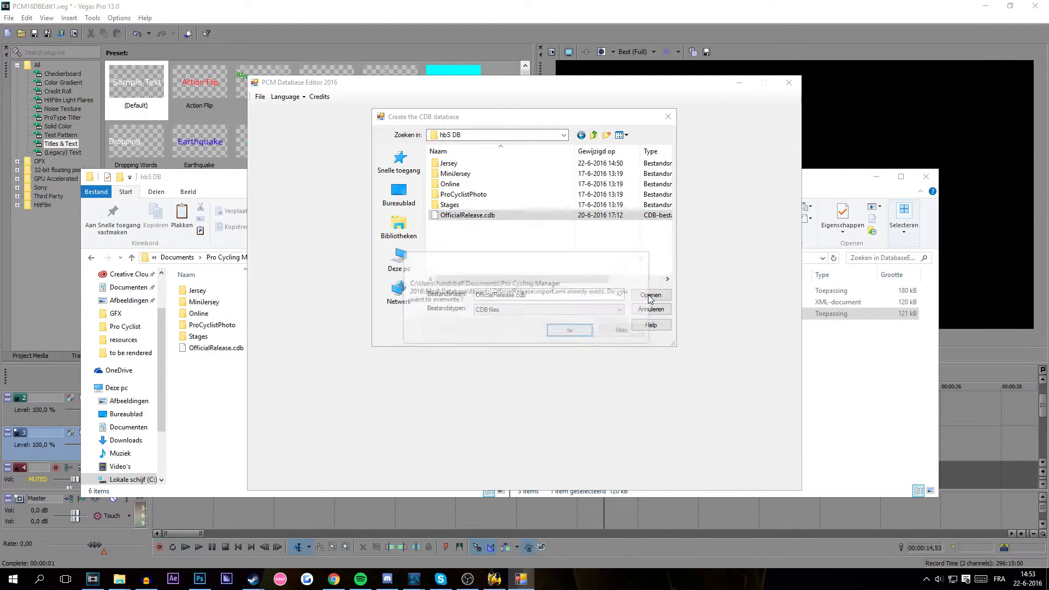
click(570, 331)
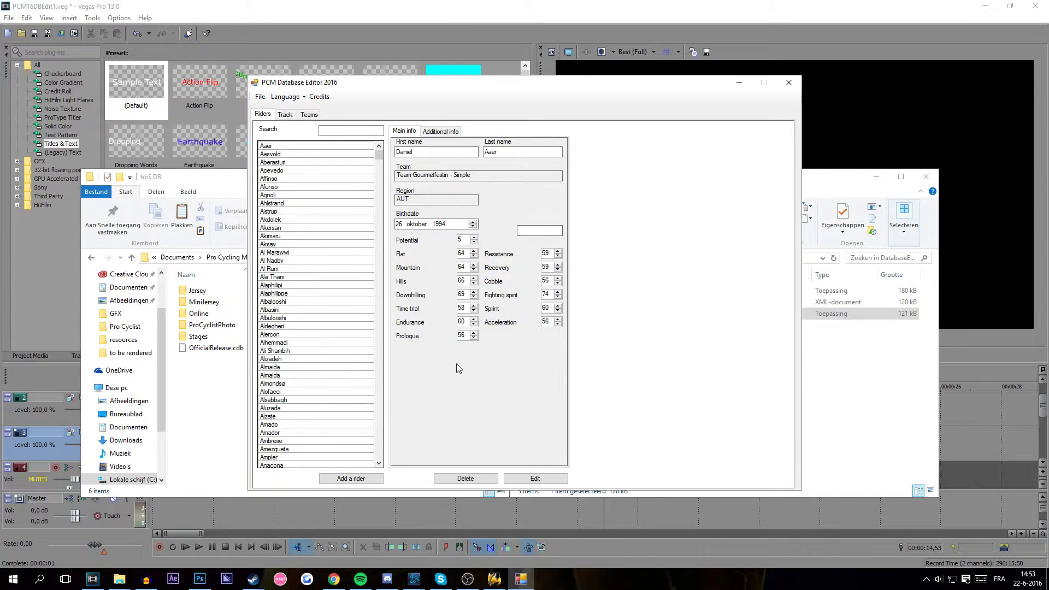
click(533, 478)
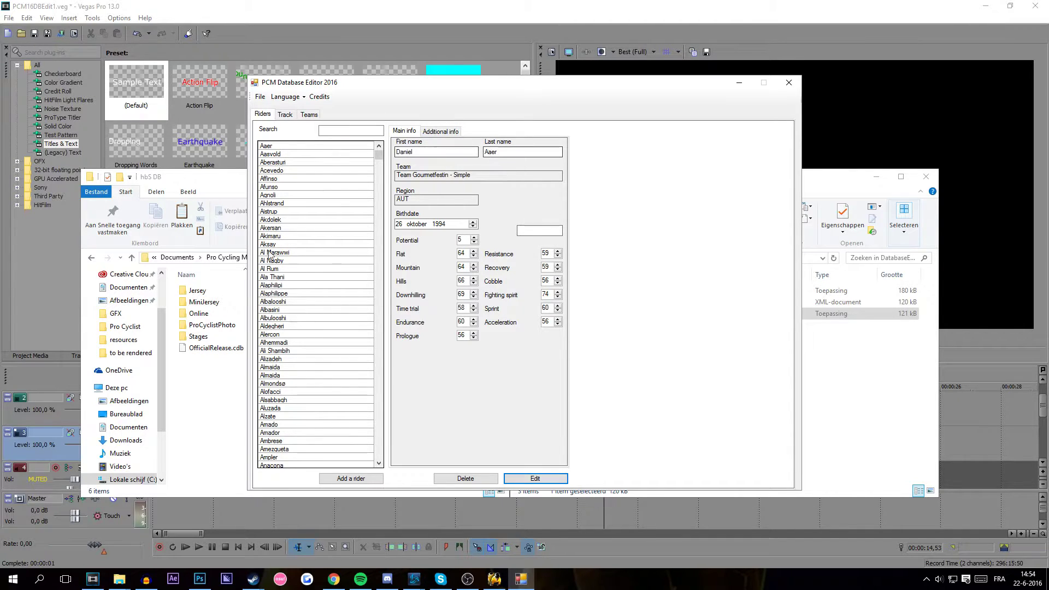
click(312, 268)
click(317, 146)
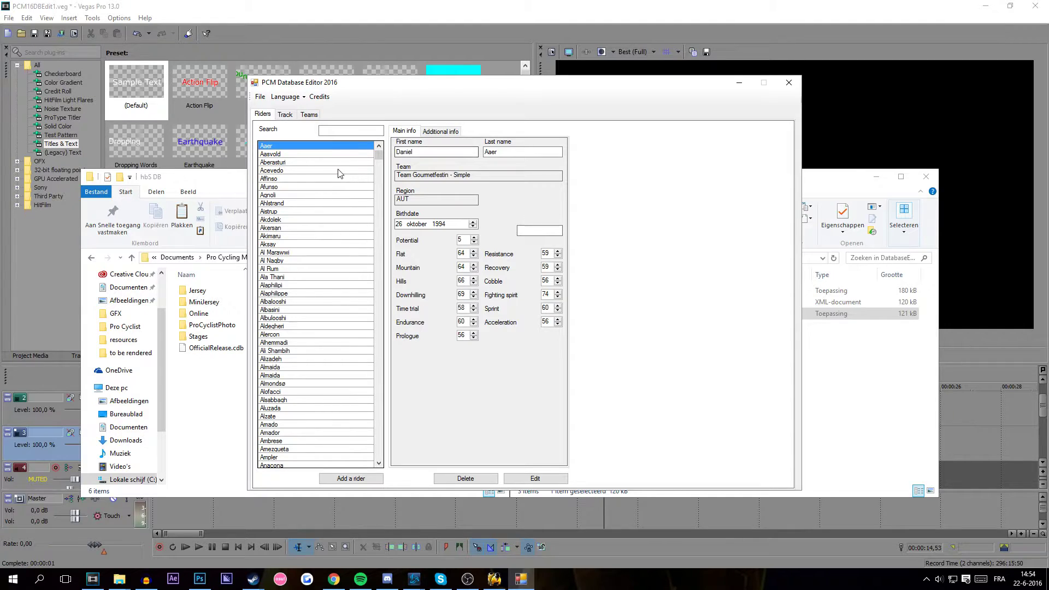
click(343, 130)
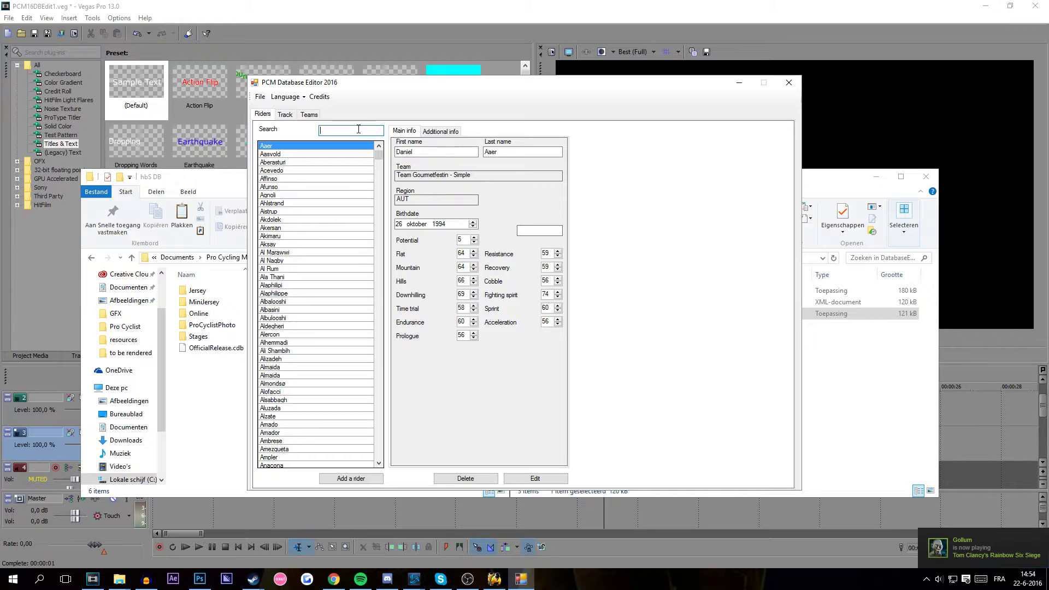
- Search for roelandts and raise his Potential to 7, Hills, Downhilling and Prologue to 78
text(oelandts)
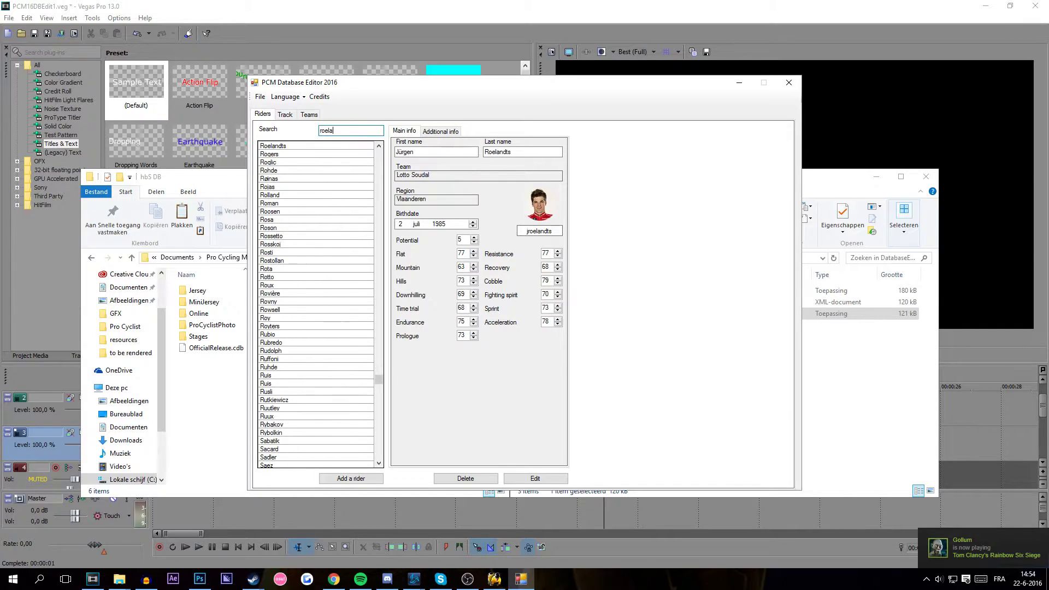
double_click(348, 129)
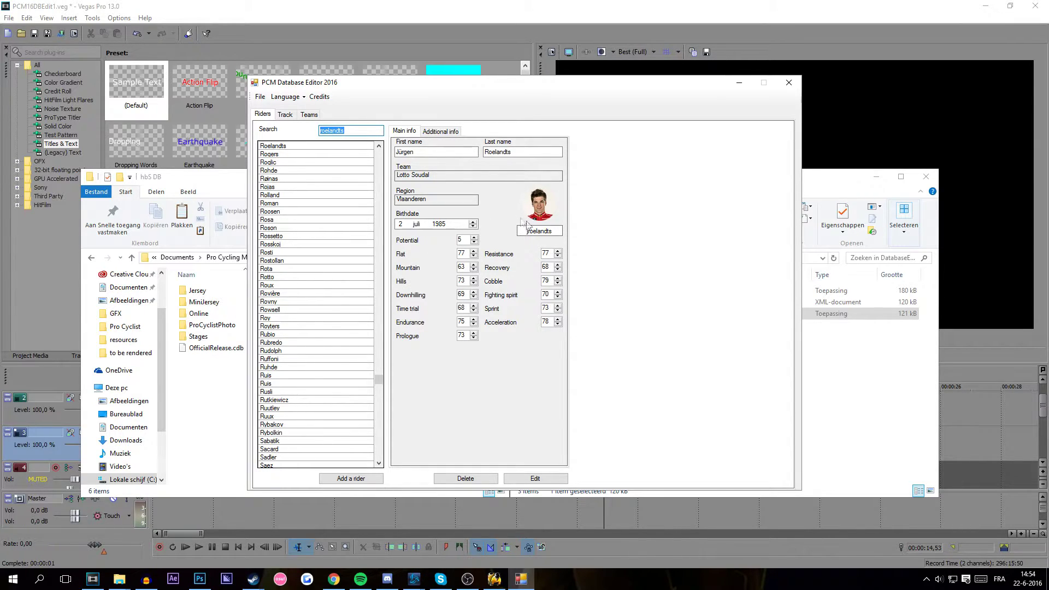
click(474, 239)
click(474, 238)
click(473, 278)
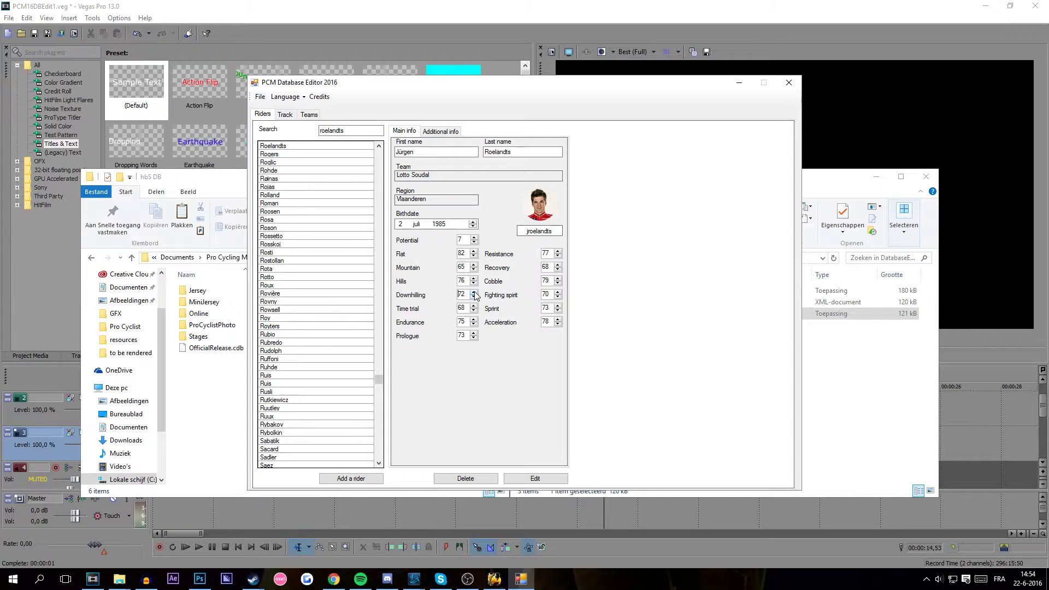
click(473, 292)
click(473, 293)
click(474, 292)
click(473, 333)
click(473, 333)
- Raise Resistance to 80, Recovery 75, Cobble 82, Fighting spirit 75, Sprint 79, Acceleration 83
click(557, 251)
click(557, 251)
click(558, 251)
click(557, 265)
click(558, 265)
click(558, 264)
click(557, 265)
click(558, 265)
click(558, 265)
click(558, 265)
click(557, 278)
click(558, 279)
click(558, 279)
double_click(558, 293)
double_click(557, 292)
click(557, 292)
double_click(558, 306)
double_click(558, 306)
double_click(557, 306)
double_click(557, 320)
click(557, 319)
click(439, 224)
- Tick World road champion under Additional info, save with Edit, and return to Main info
click(442, 133)
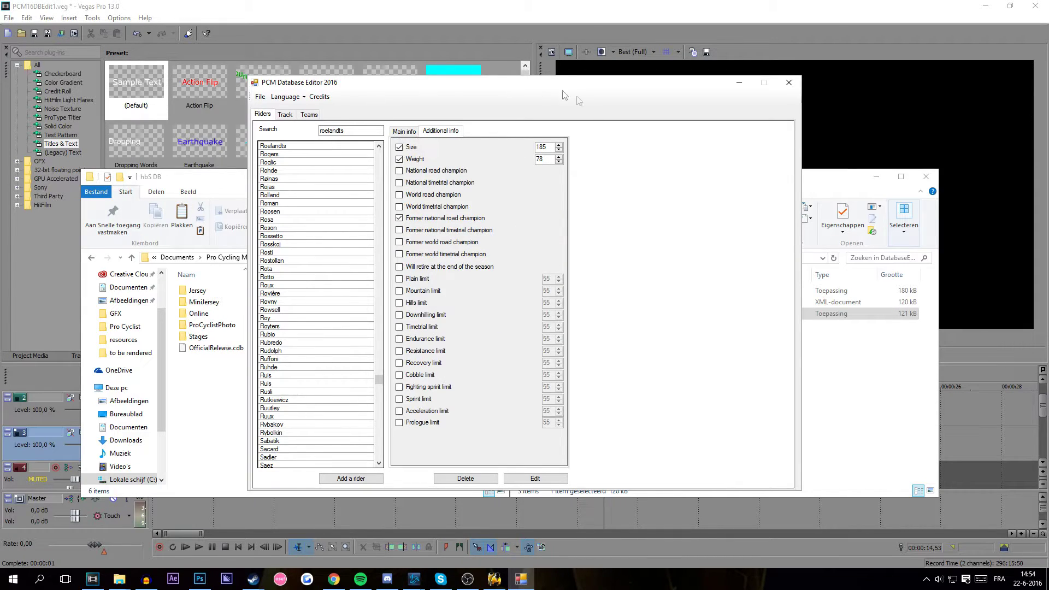
click(399, 195)
click(533, 478)
click(411, 133)
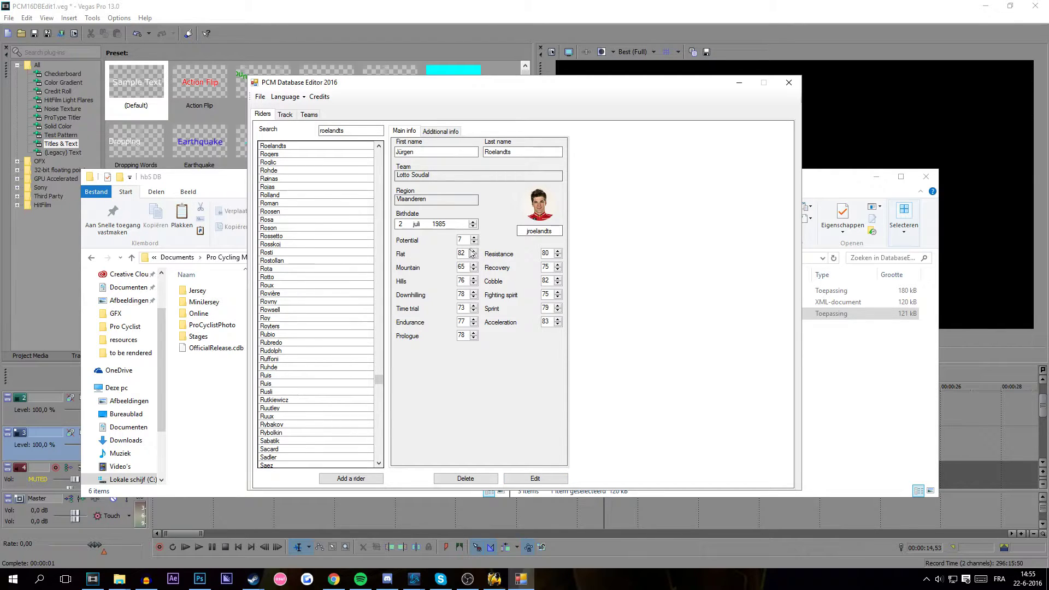
click(544, 481)
scroll(313, 159, up, 2)
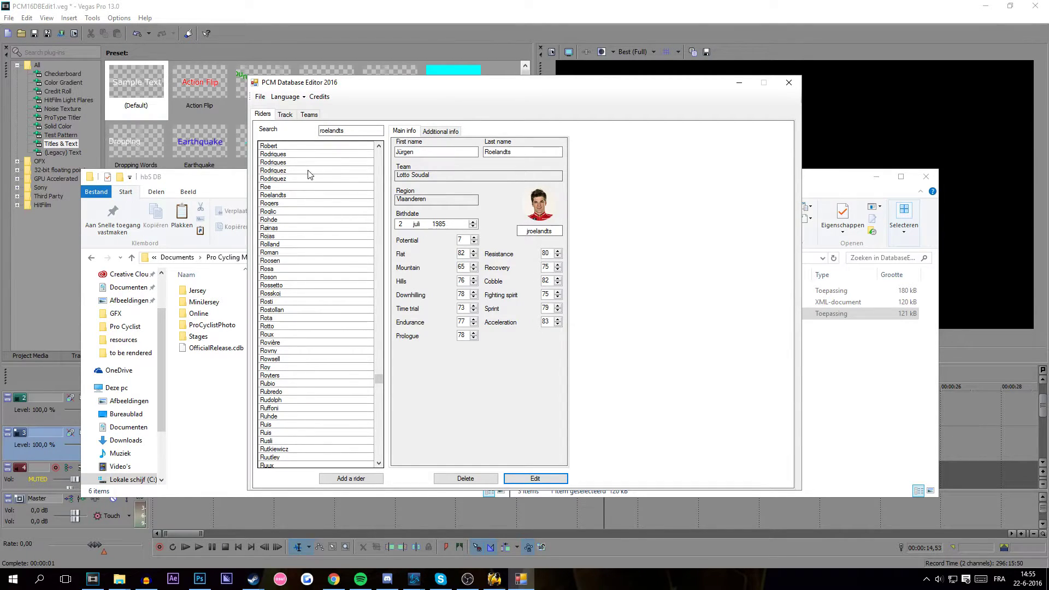
click(297, 197)
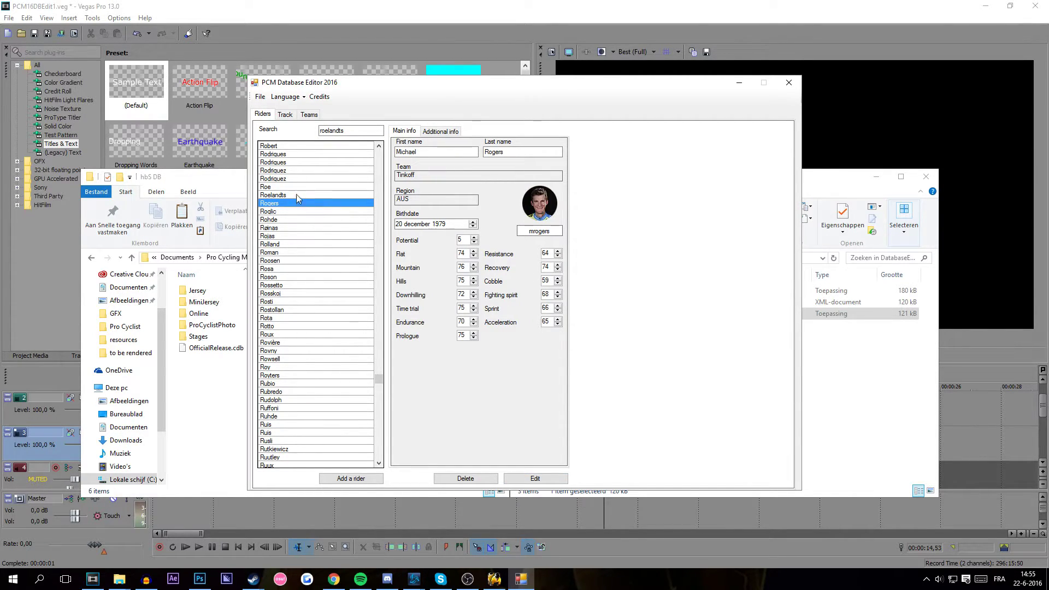
click(297, 195)
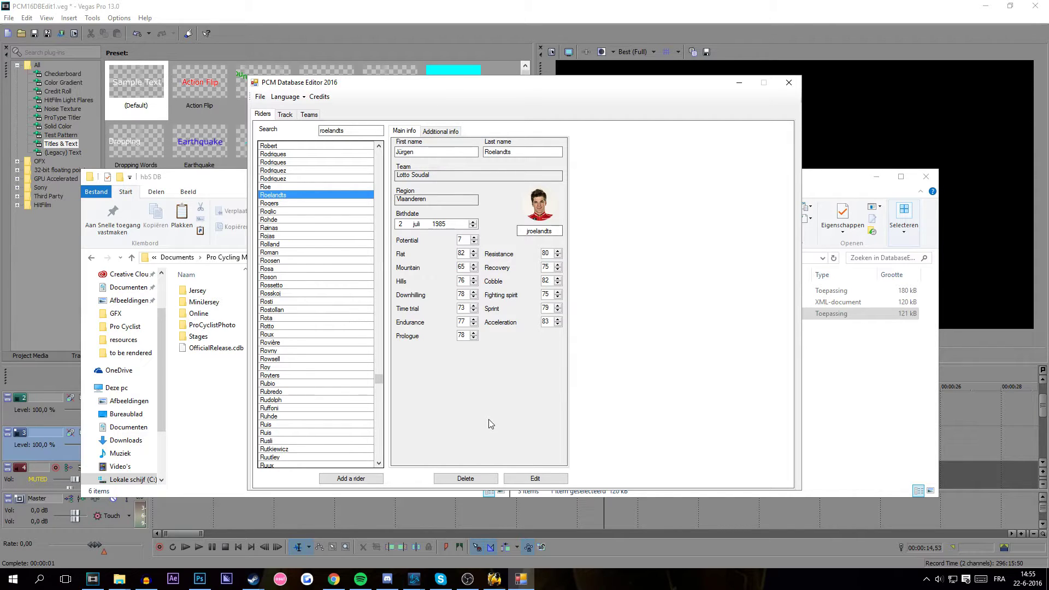
- Start a new rider, enter his first and last name, assign Team Lotto Soudal and Region PHL
click(345, 480)
click(435, 151)
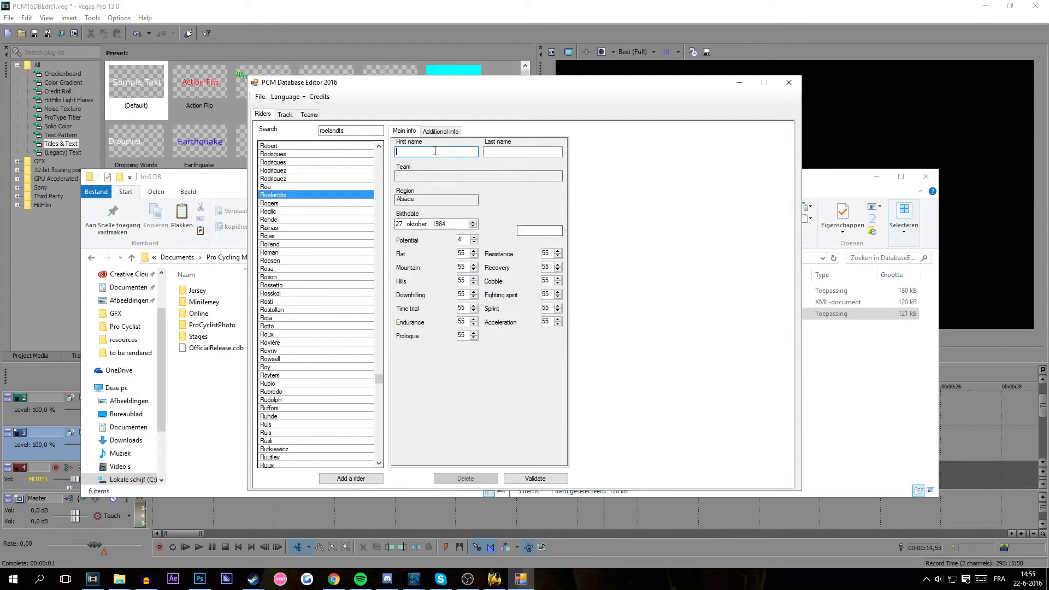
text(Alex)
click(523, 152)
text(Chua)
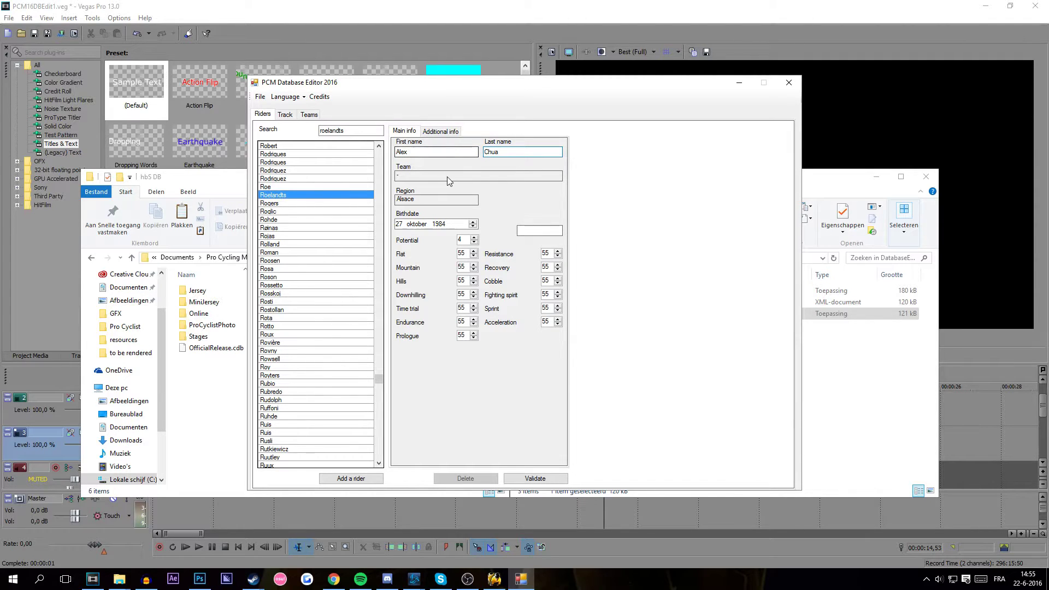
click(477, 175)
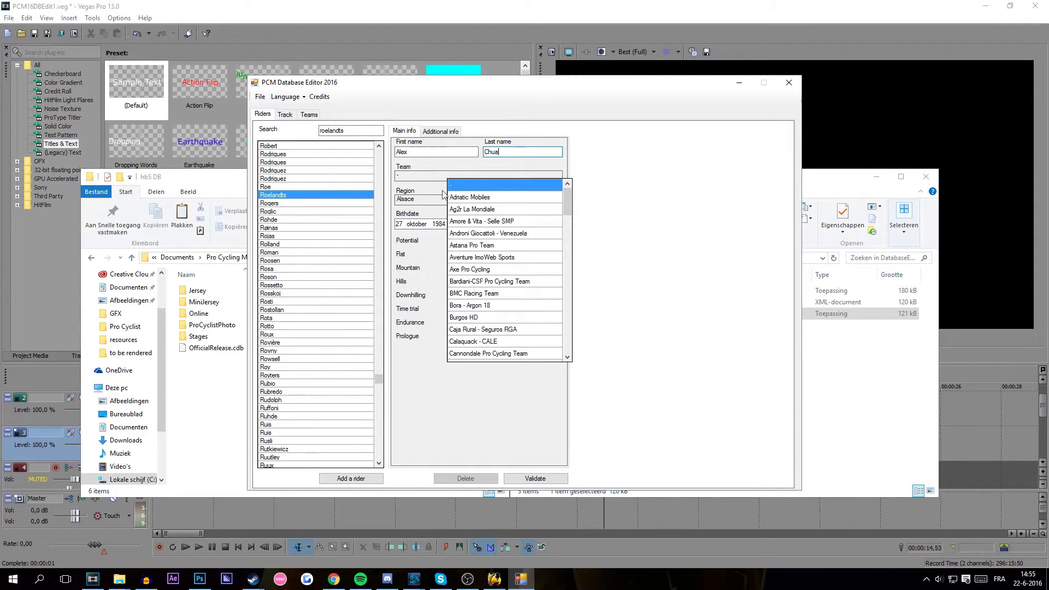
scroll(499, 272, down, 8)
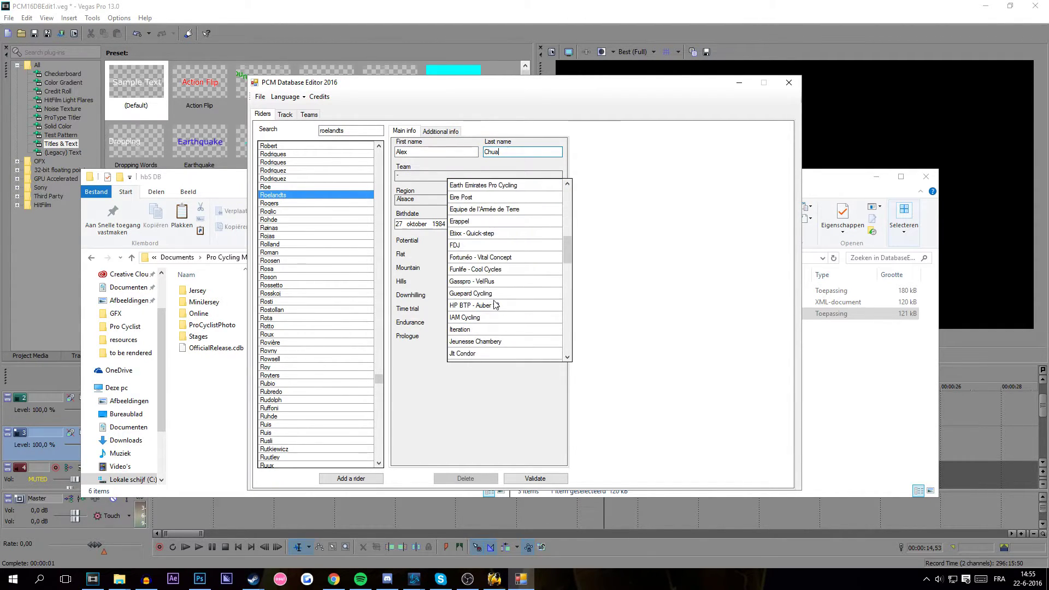
click(474, 293)
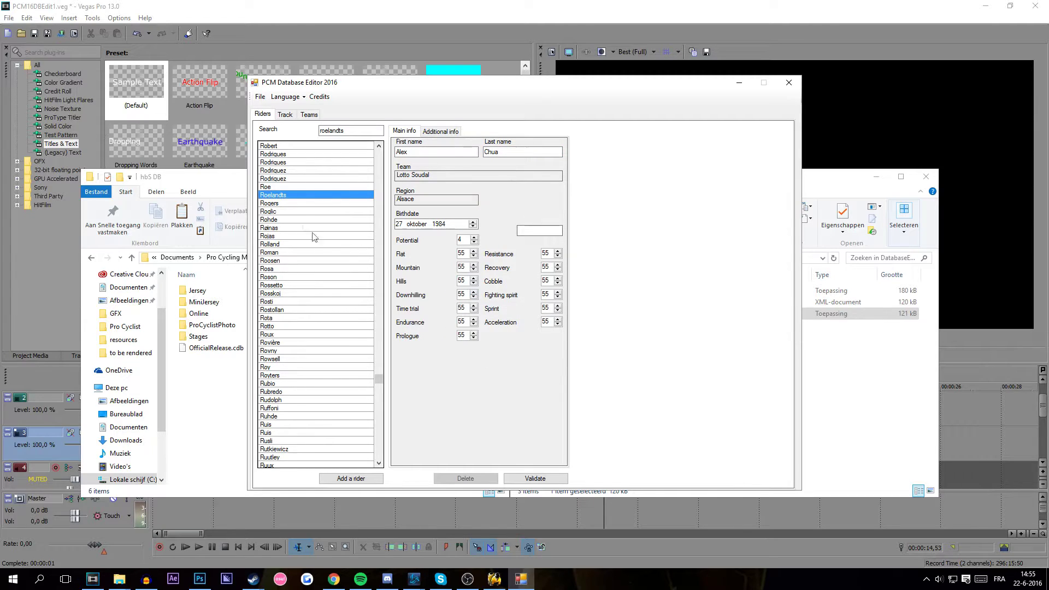
click(415, 201)
scroll(458, 328, down, 20)
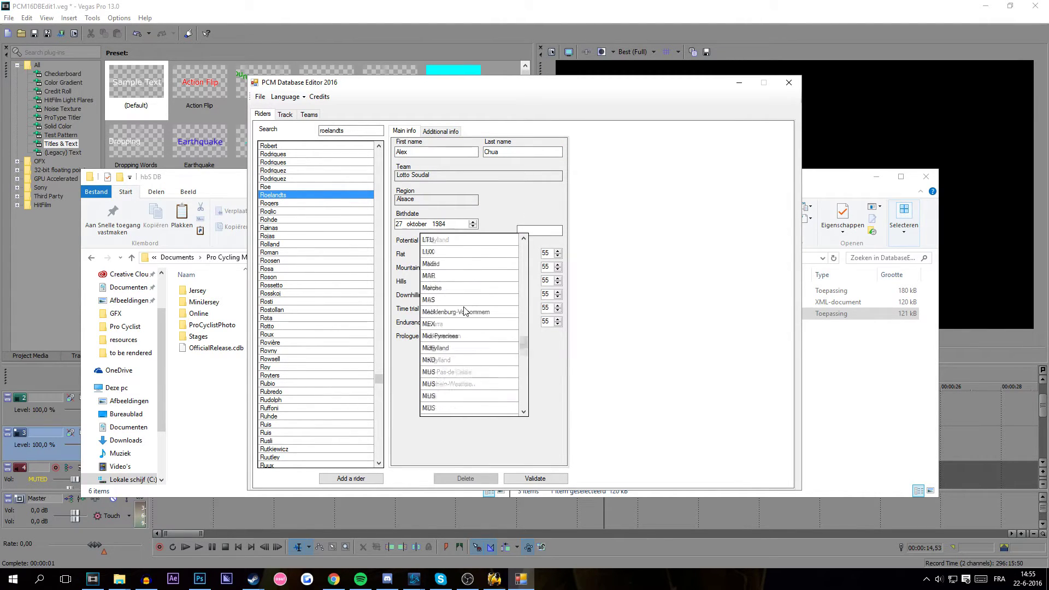
click(425, 312)
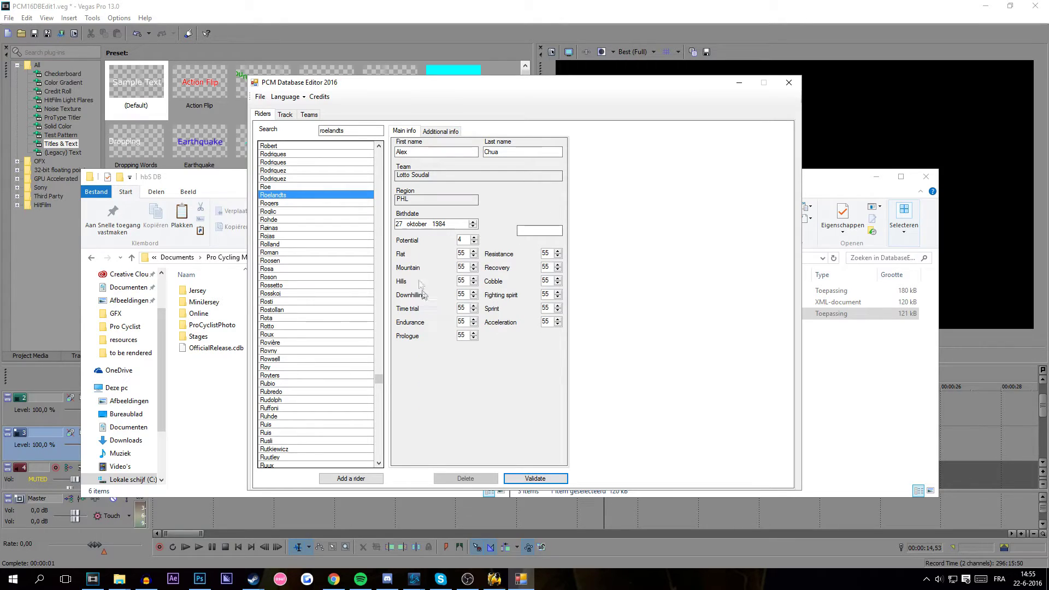
- Set birthdate 15 September 1995, Potential 7, climbing stats, Downhilling 82 and Time trial 72
click(443, 225)
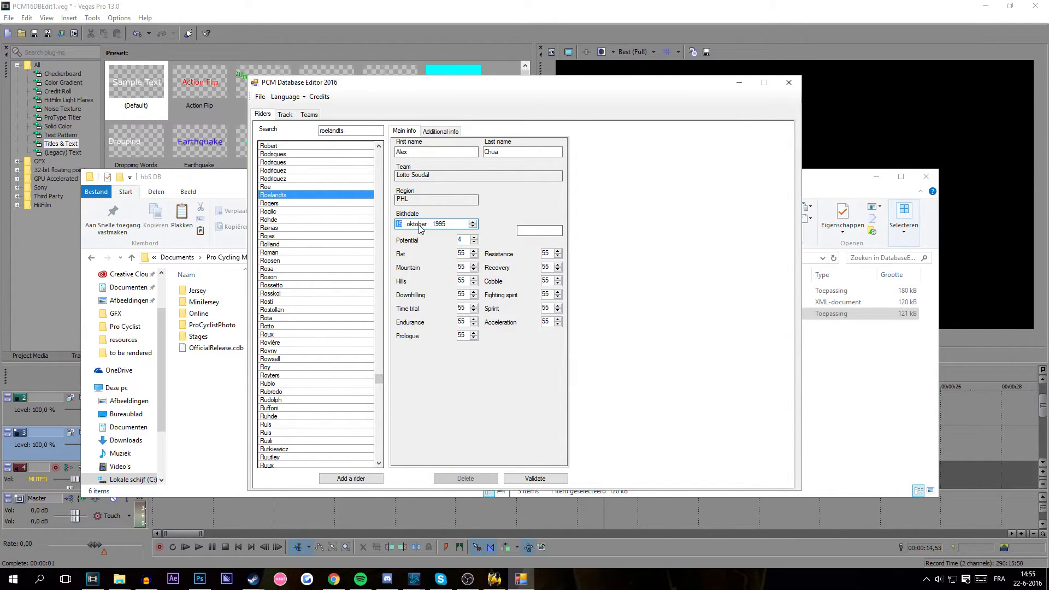
click(418, 224)
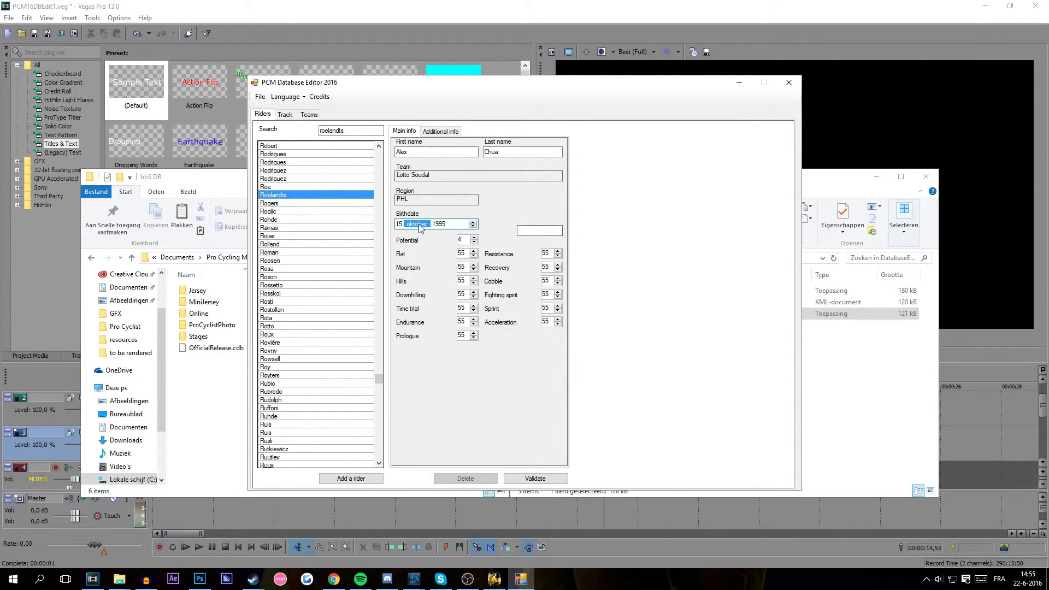
double_click(465, 239)
text(7)
text(68)
double_click(462, 267)
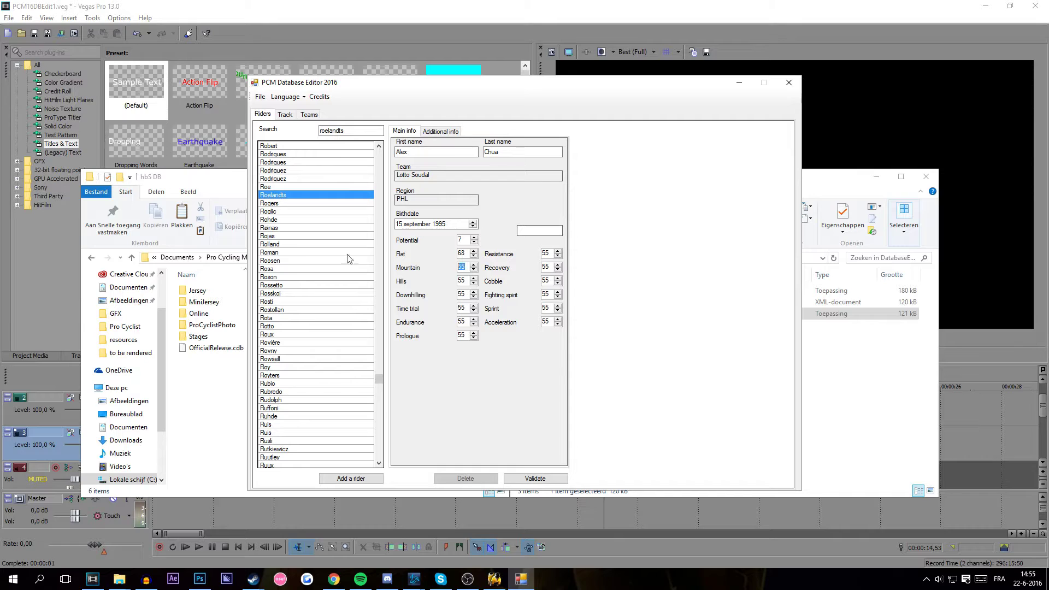
text(78)
text(76)
key(Tab)
text(82)
key(Tab)
text(72)
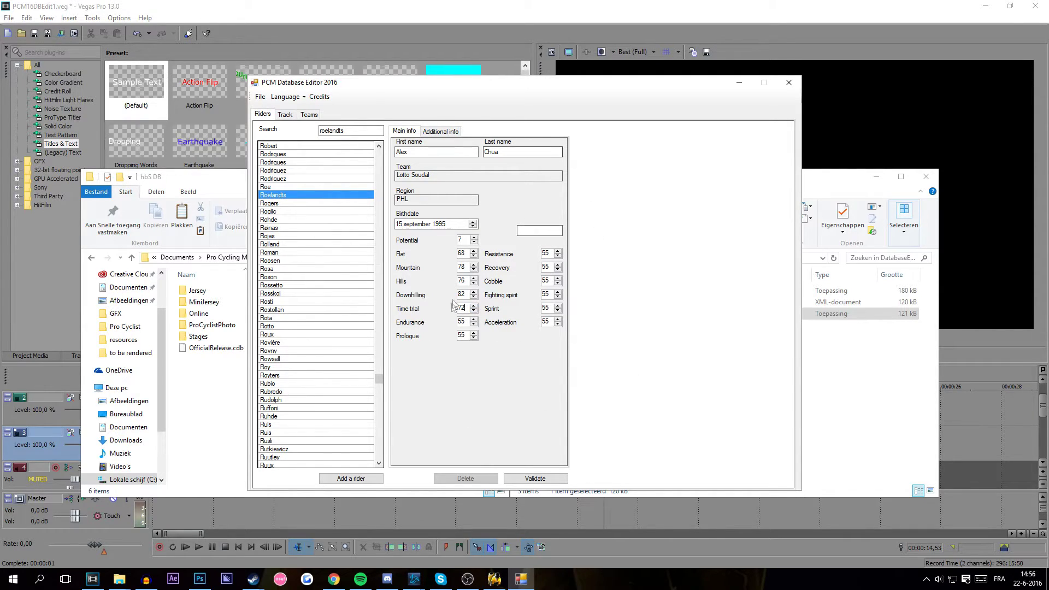
- Enter remaining stats including Cobble 68, Fighting spirit 75, Sprint 75, and validate the new rider
double_click(467, 335)
text(75)
text(71)
text(8)
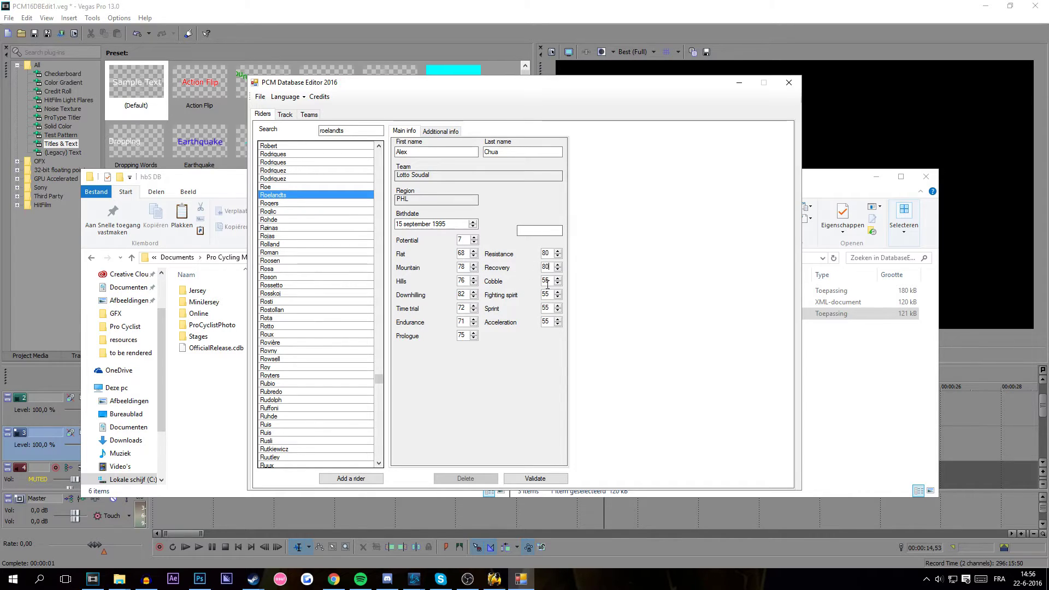
text(0)
key(Tab)
text(68)
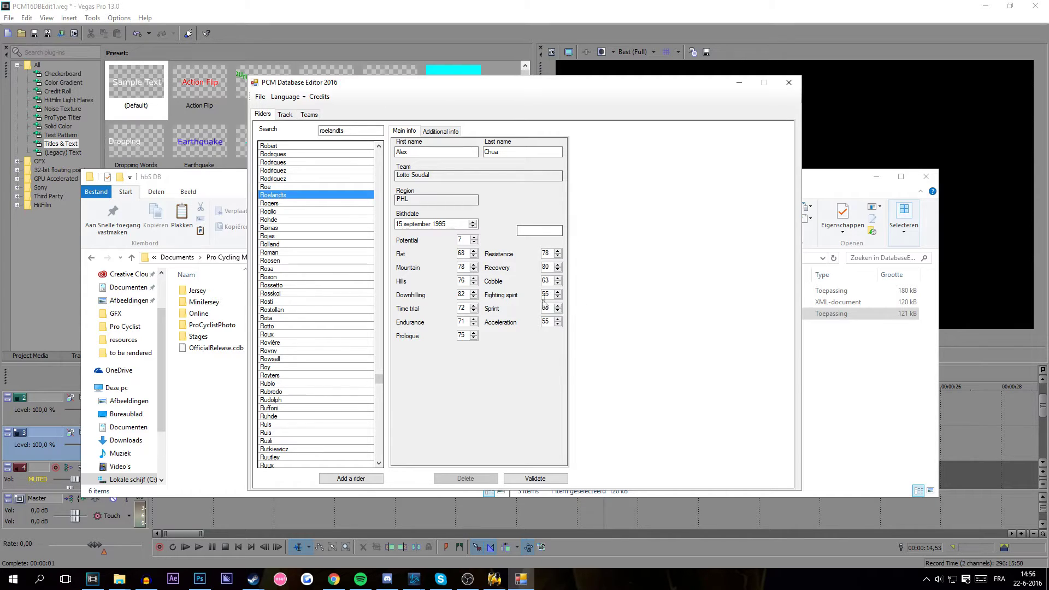
key(Tab)
text(75)
key(Tab)
text(75)
click(548, 479)
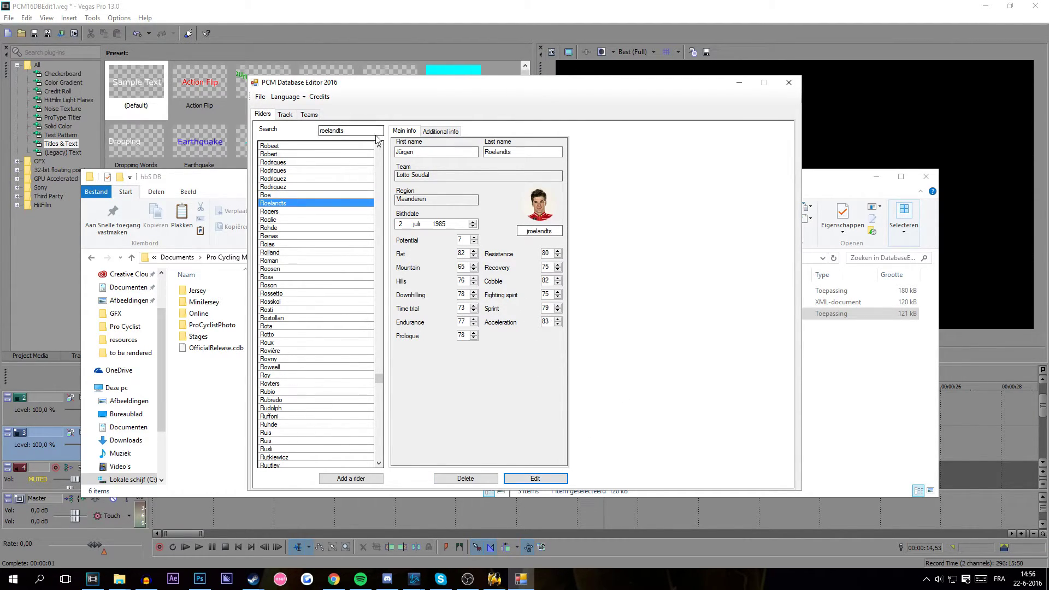
- Search for the new rider, check his Additional and Main info, then show the Teams records
text(chua)
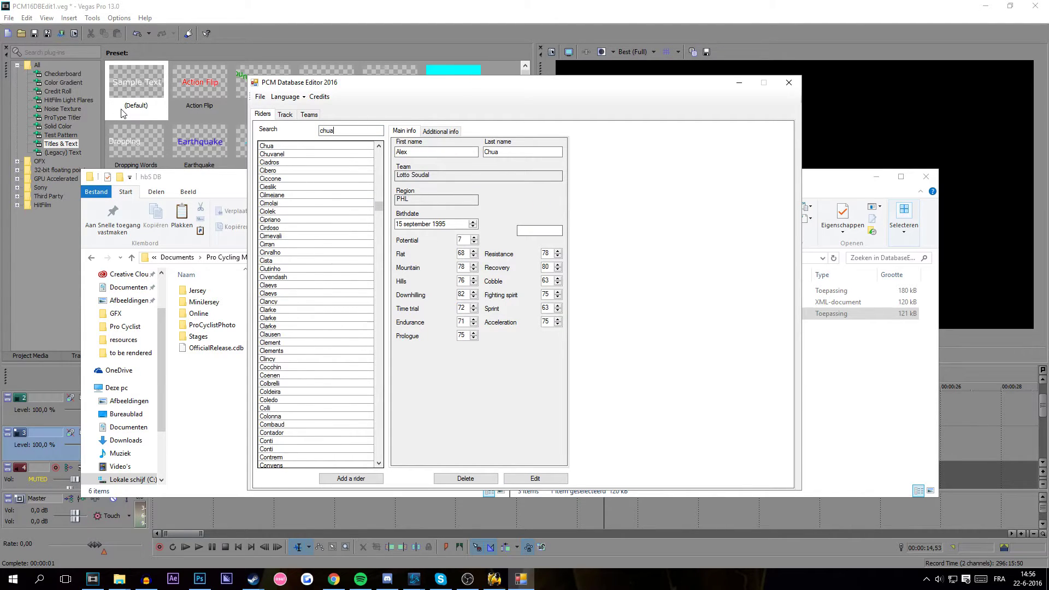
scroll(383, 211, up, 5)
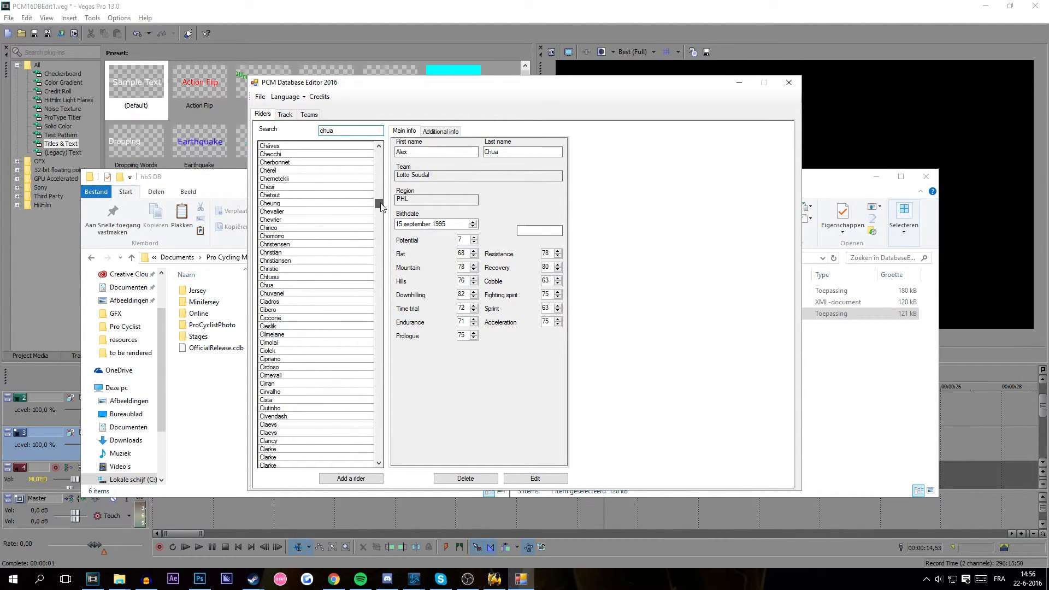
click(440, 131)
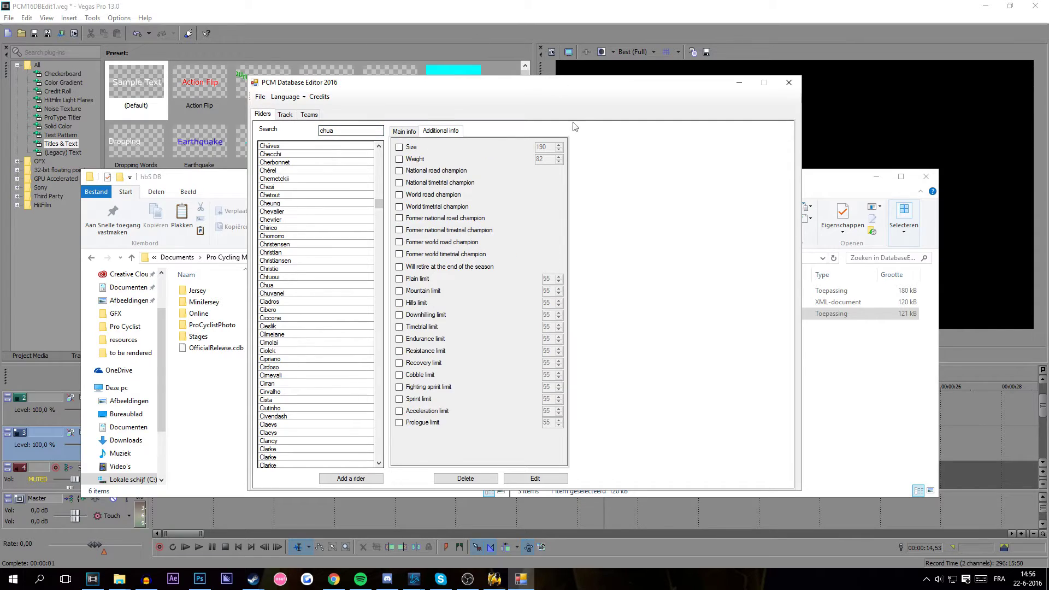
click(404, 131)
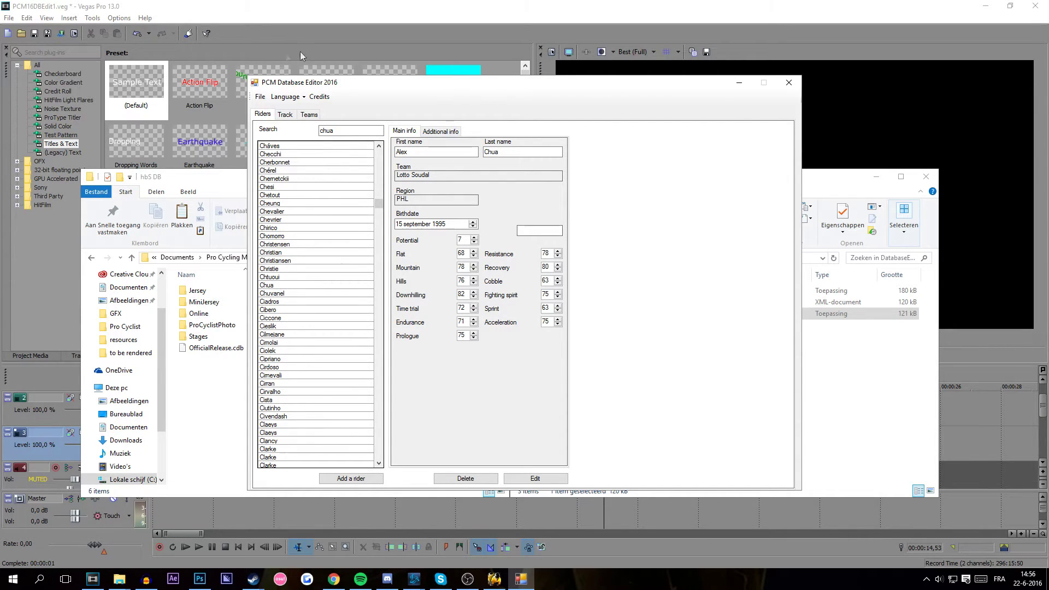
click(321, 118)
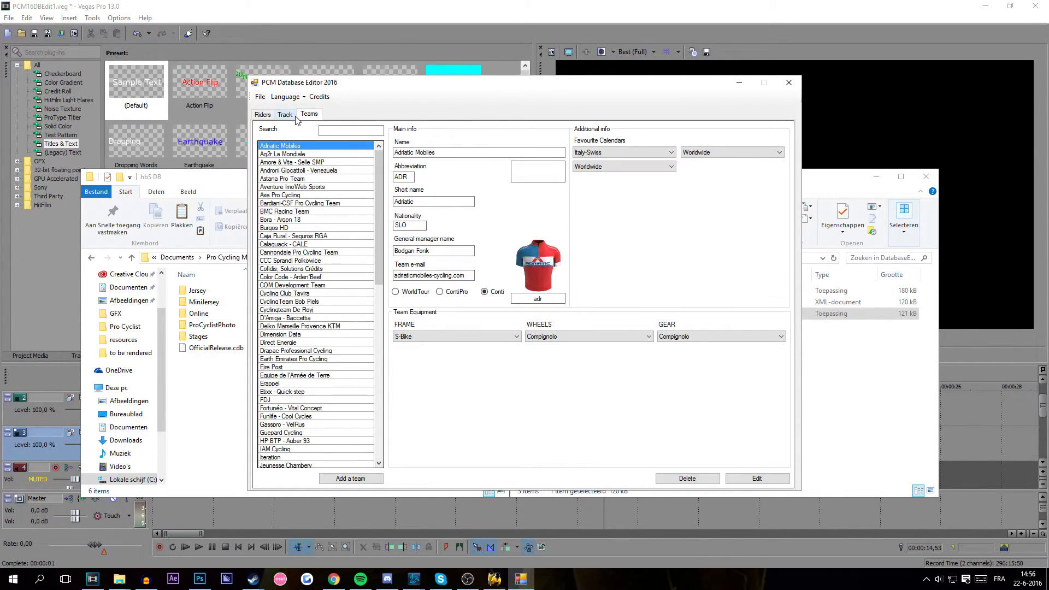
- Browse the Track and Teams records, then return to the new Lotto Soudal rider's record
click(285, 115)
click(262, 114)
click(309, 115)
click(263, 115)
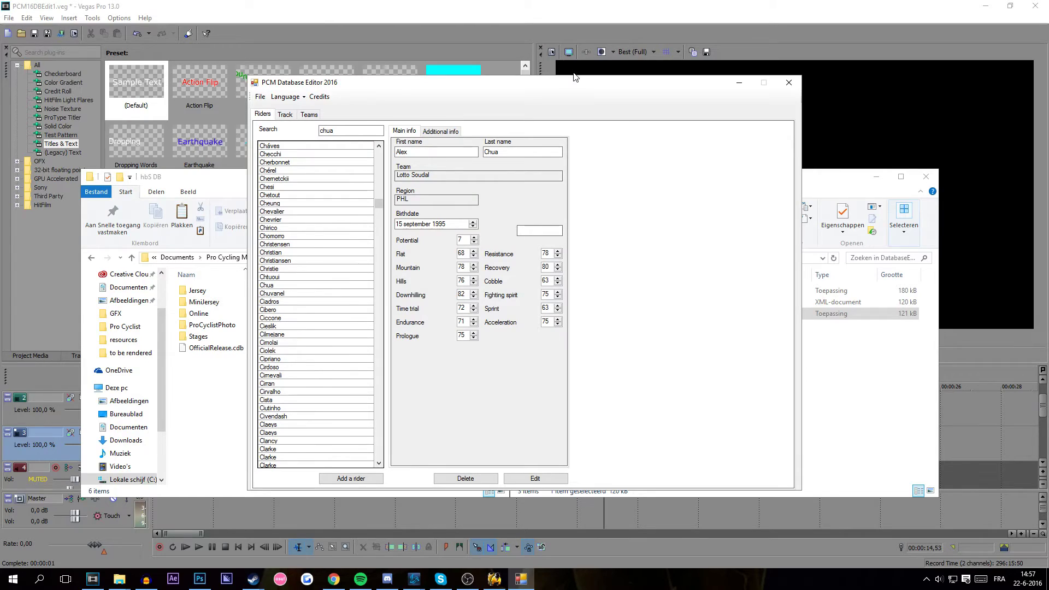
- Create the CDB database, overwriting OfficialRelease.cdb in Mod > hbS DB
click(260, 99)
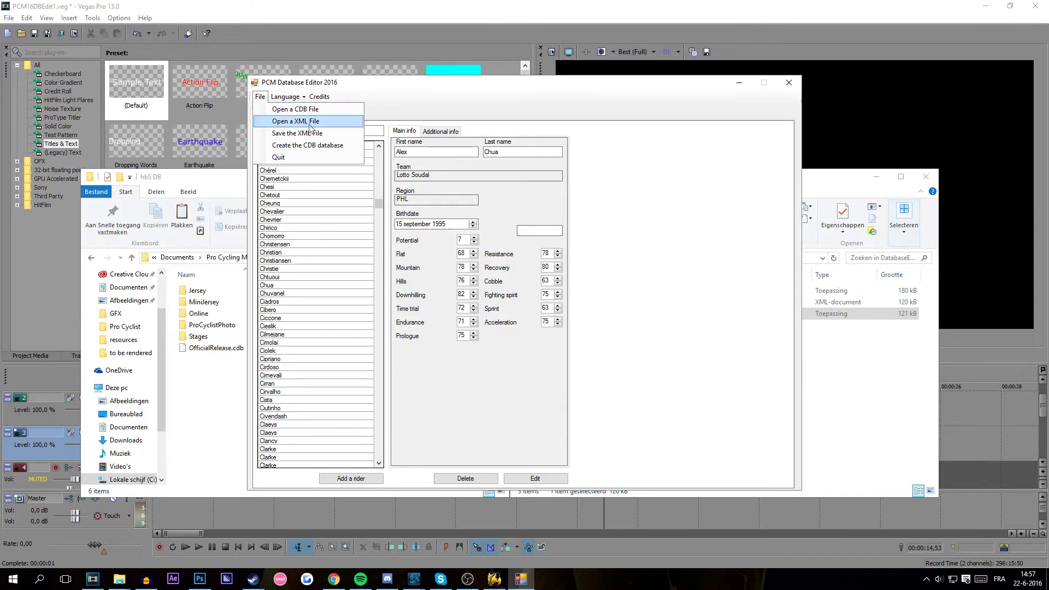
click(309, 146)
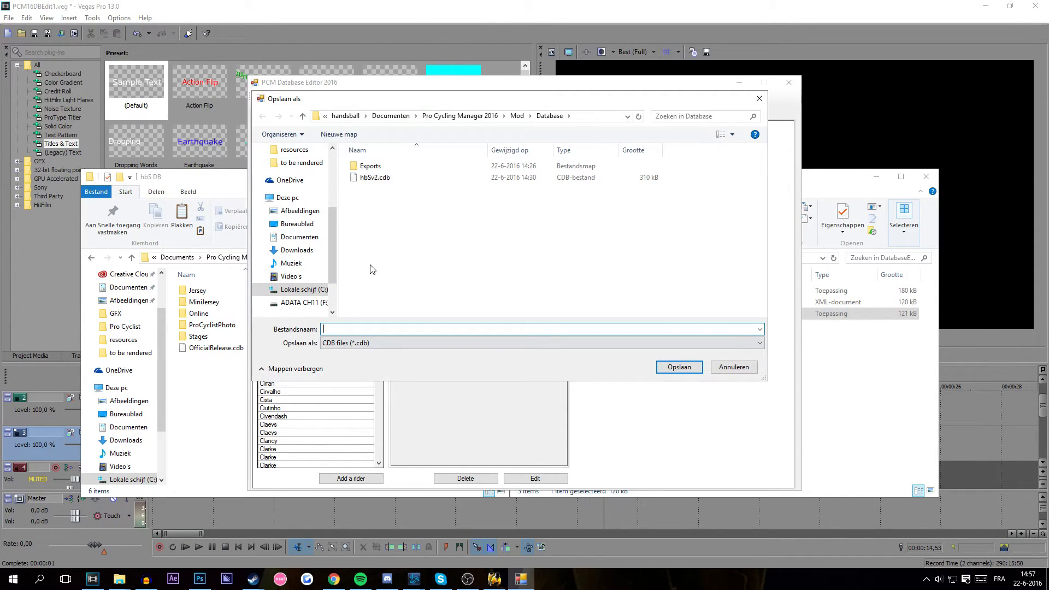
click(517, 116)
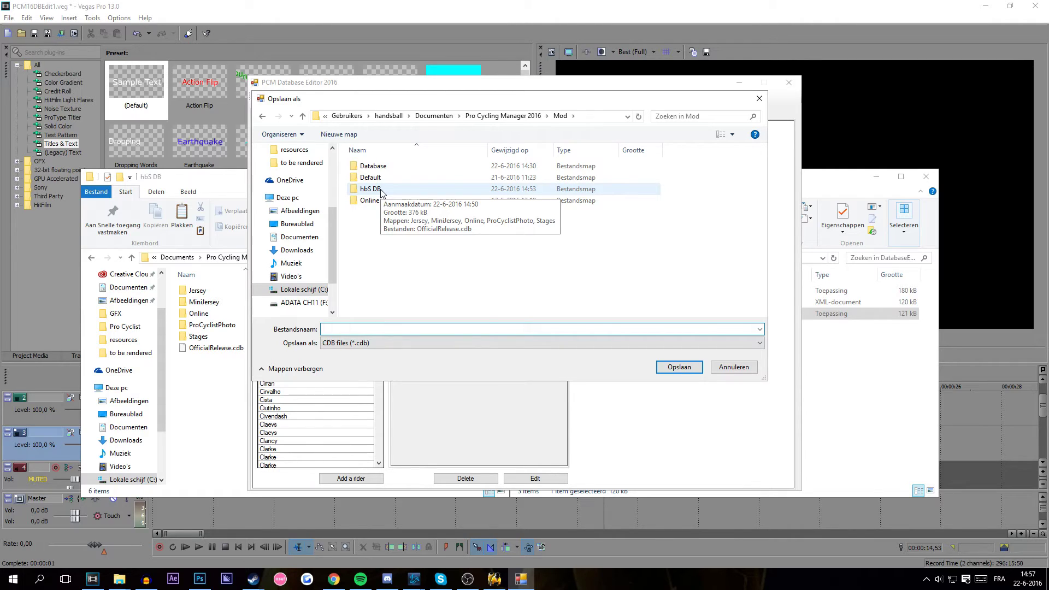
double_click(401, 190)
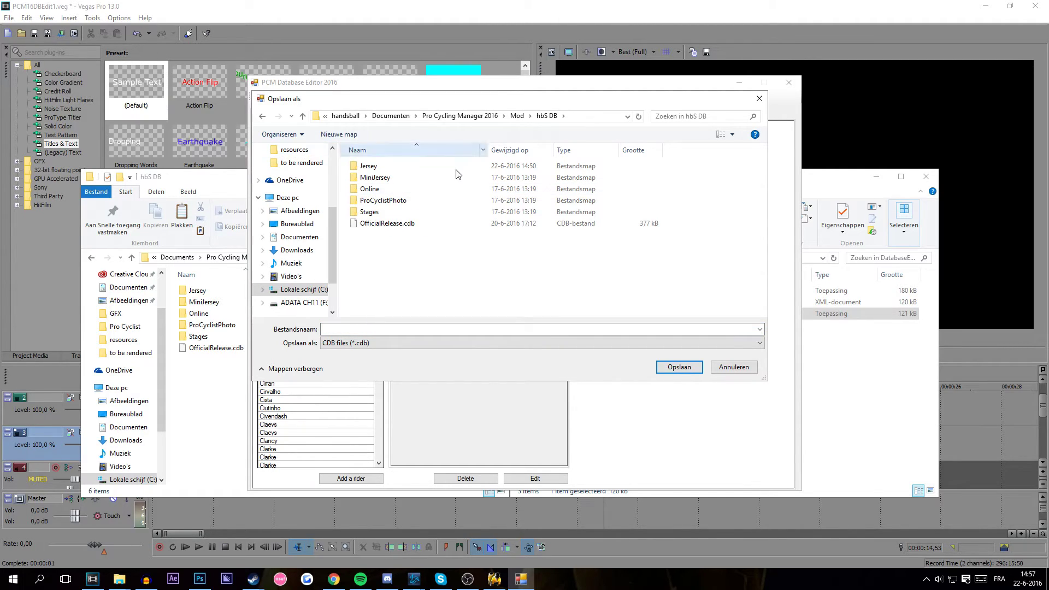
click(389, 224)
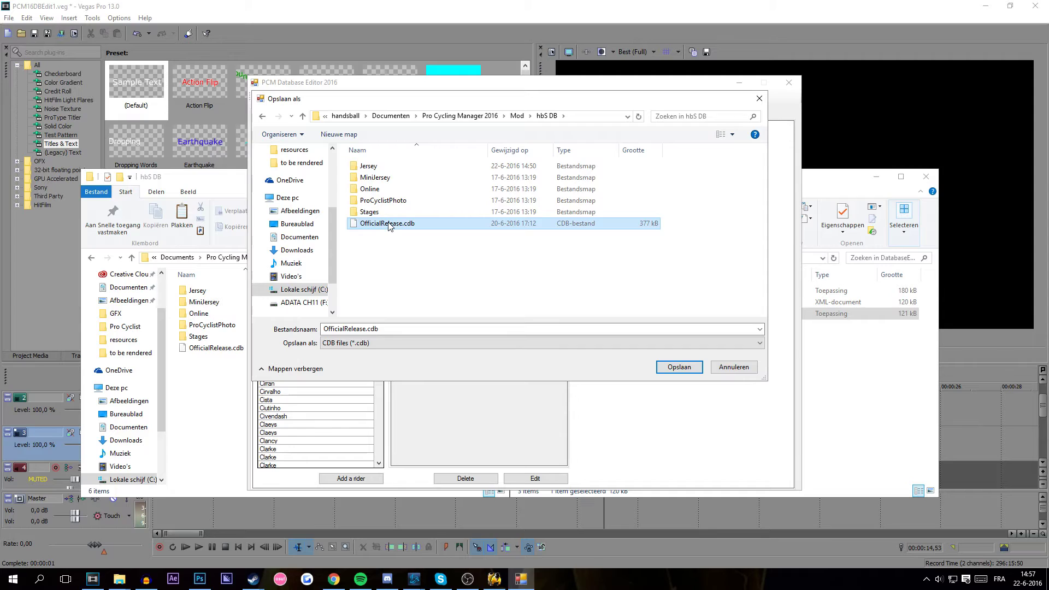
click(678, 368)
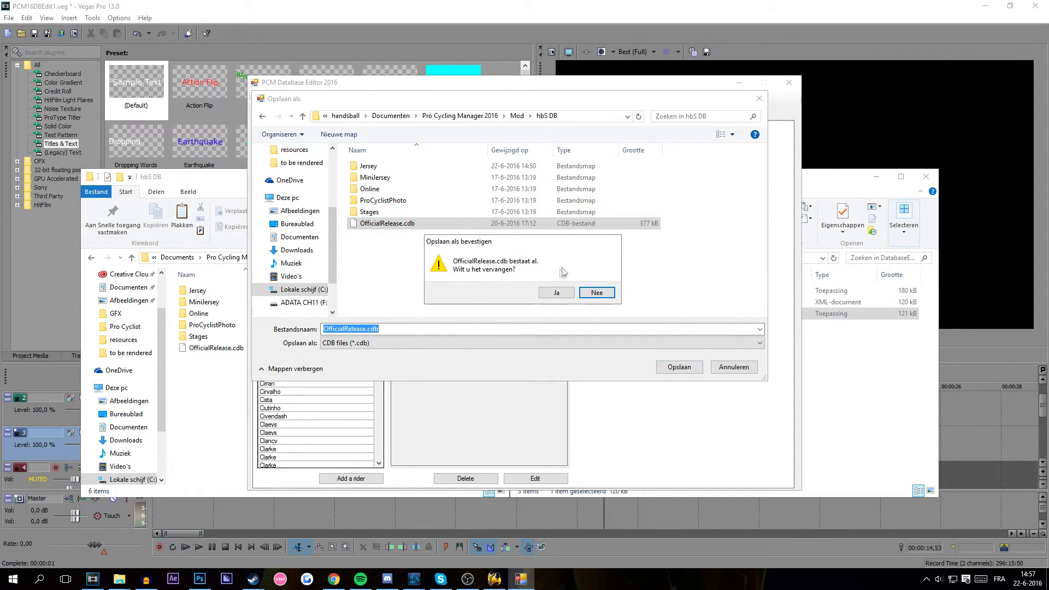
click(553, 293)
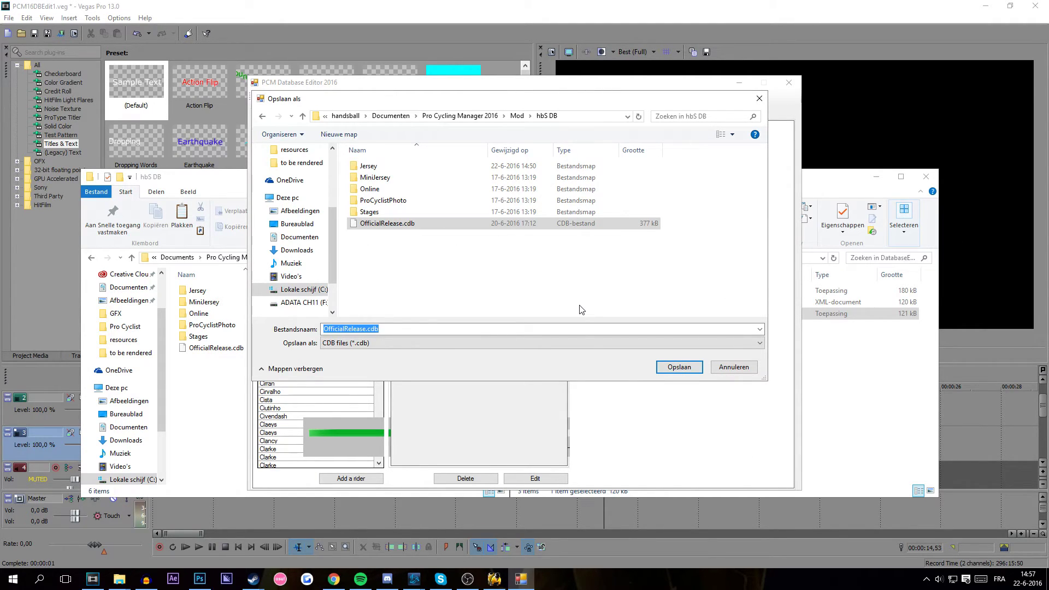
click(554, 324)
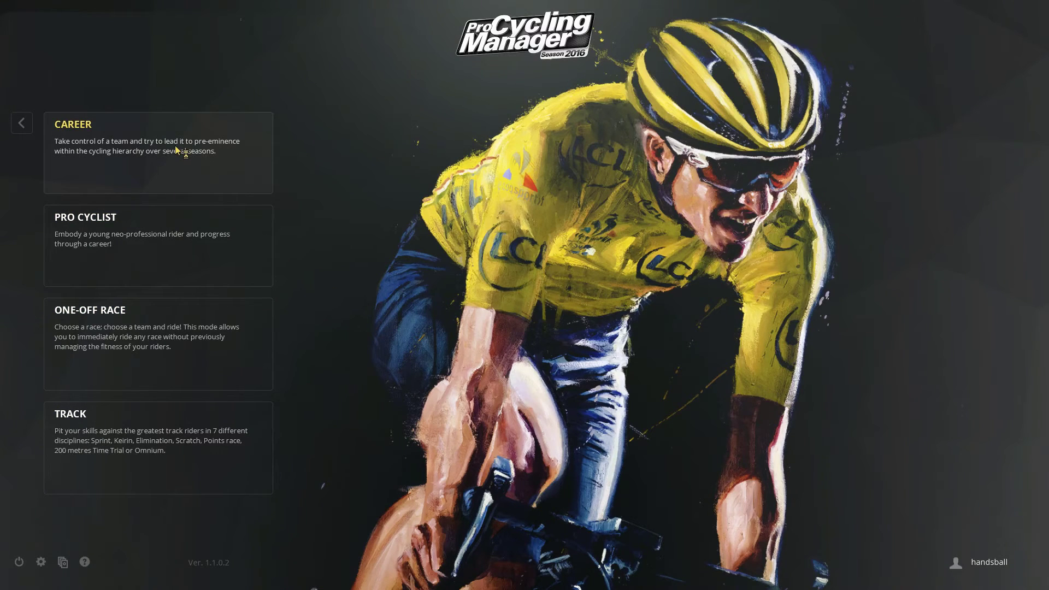
- Start a new career using the hbS DB data pack
click(126, 143)
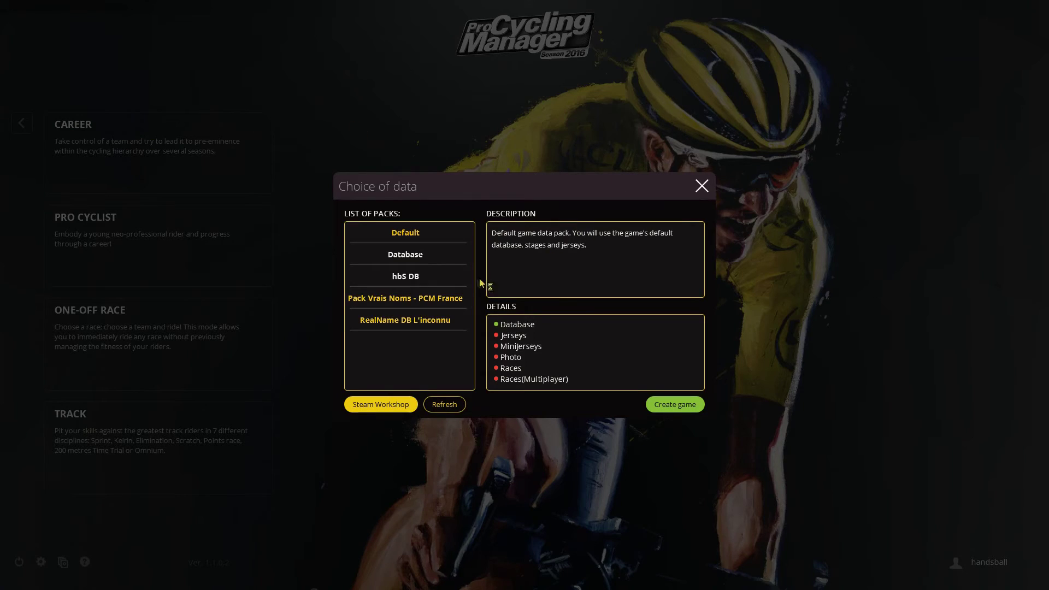
click(411, 278)
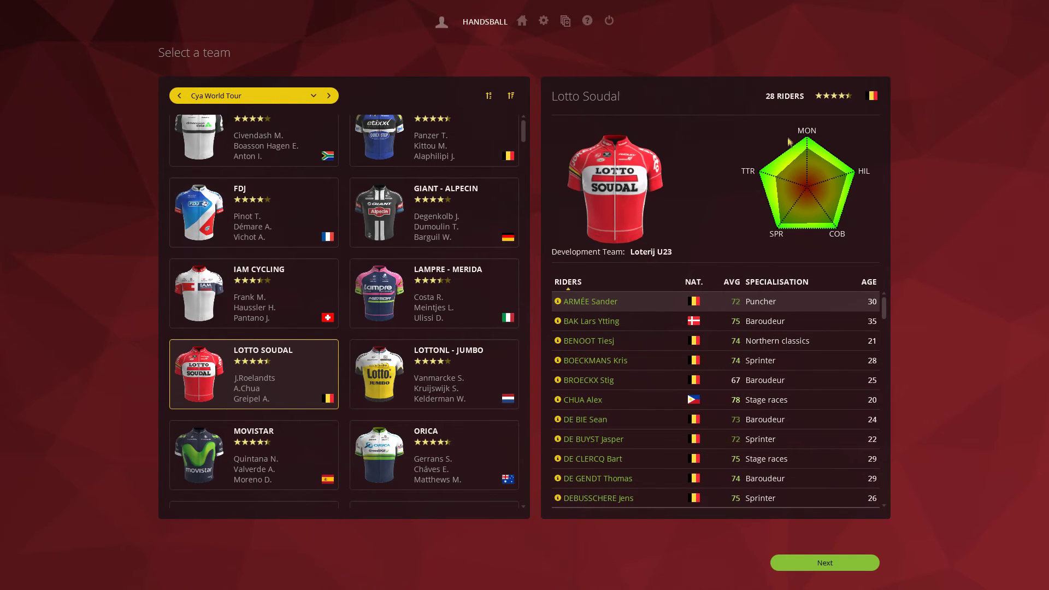
- Sort Lotto Soudal by AVG and check the stat cards of Roelandts (81) and the new rider (78)
click(731, 283)
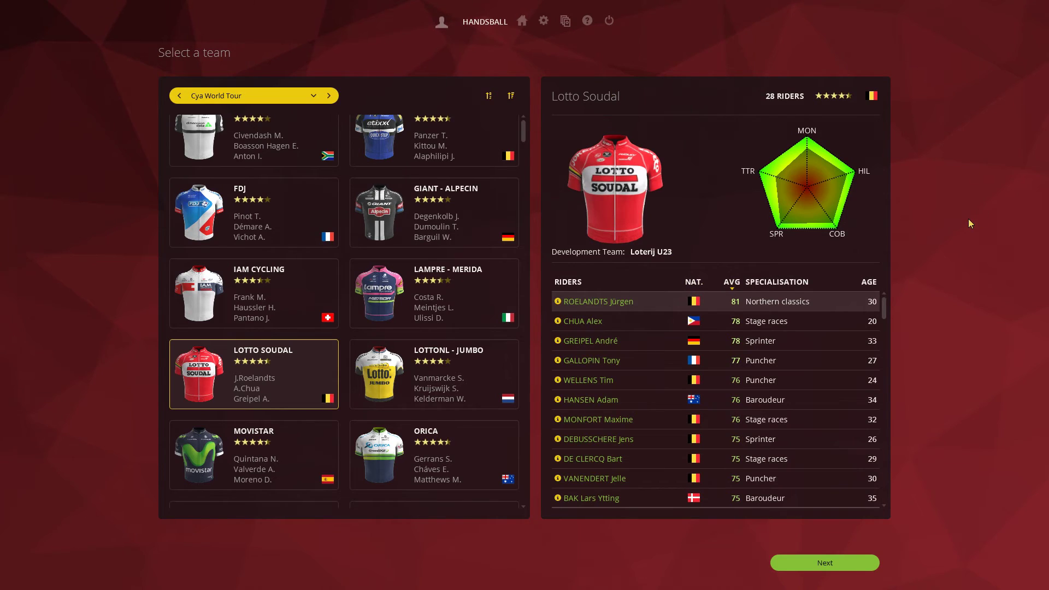
click(792, 282)
click(731, 282)
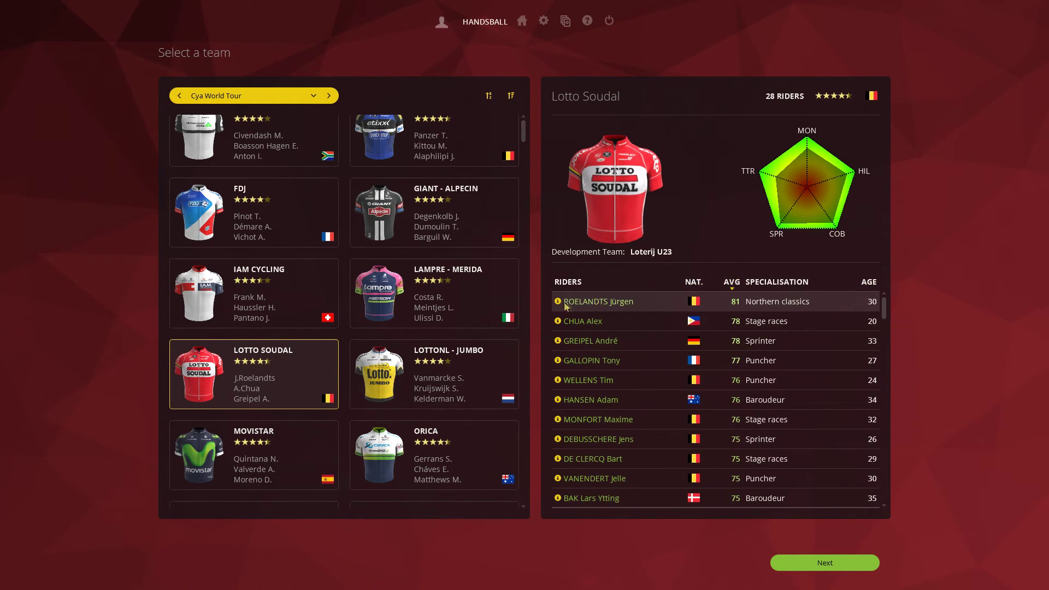
mouse_move(559, 304)
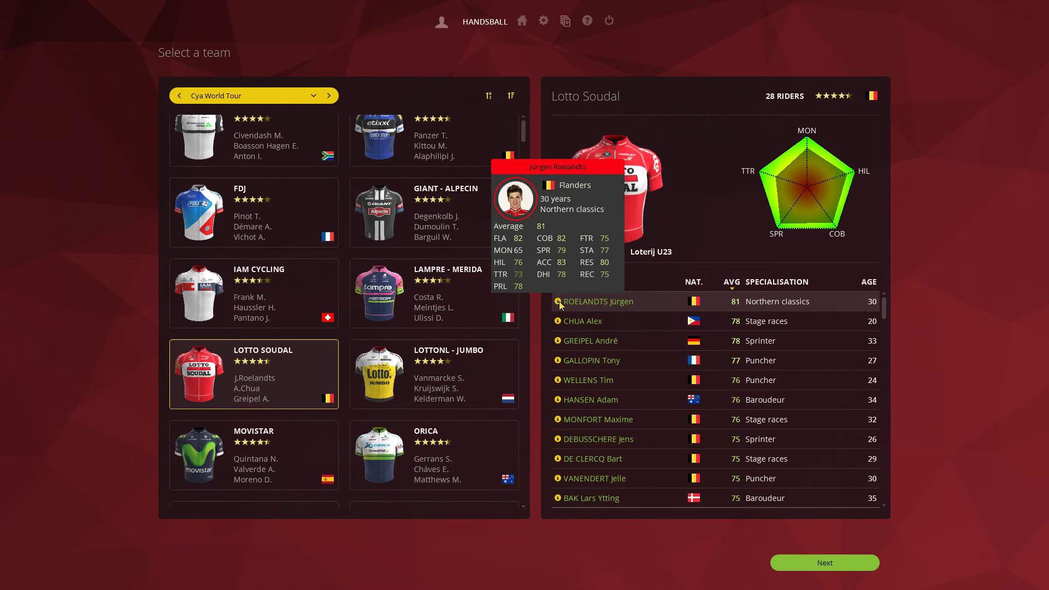
mouse_move(559, 326)
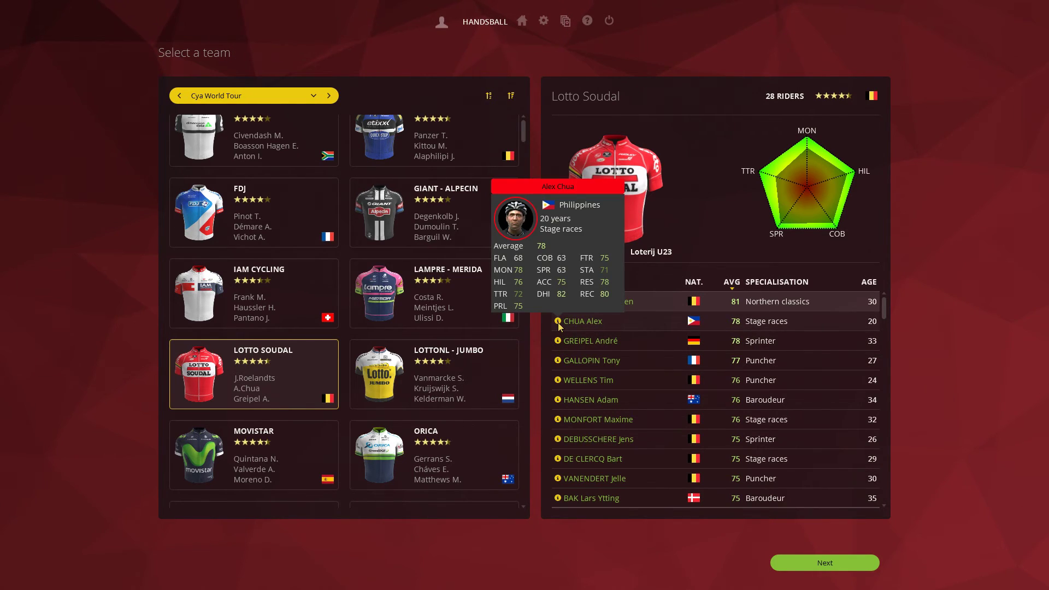